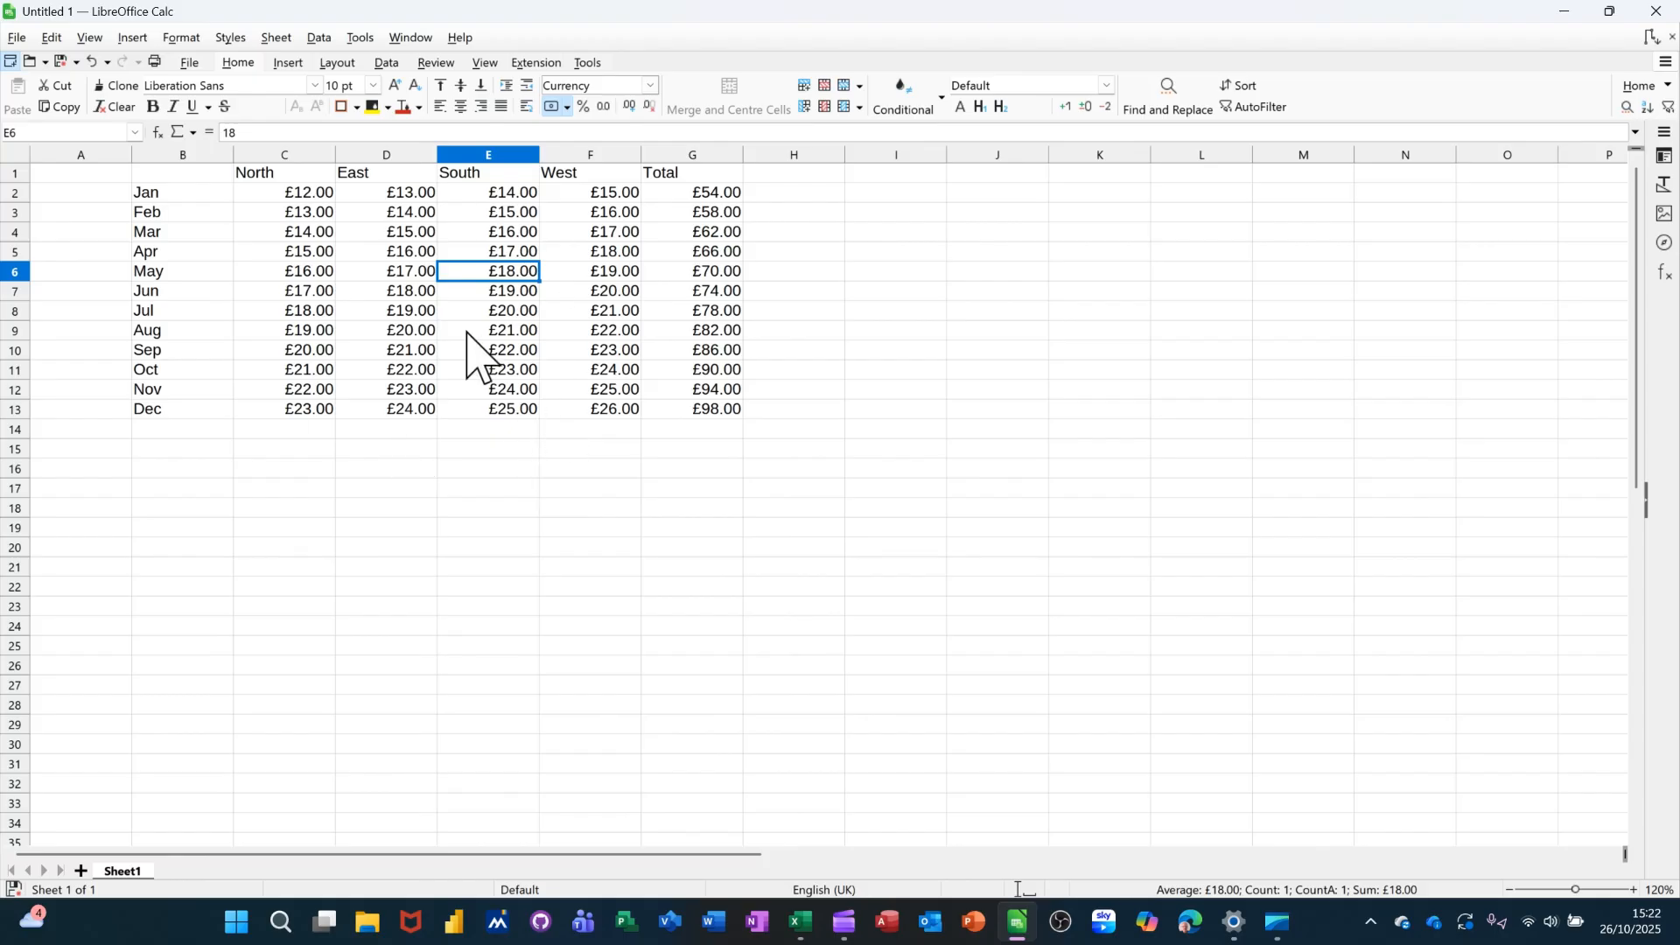
click(133, 38)
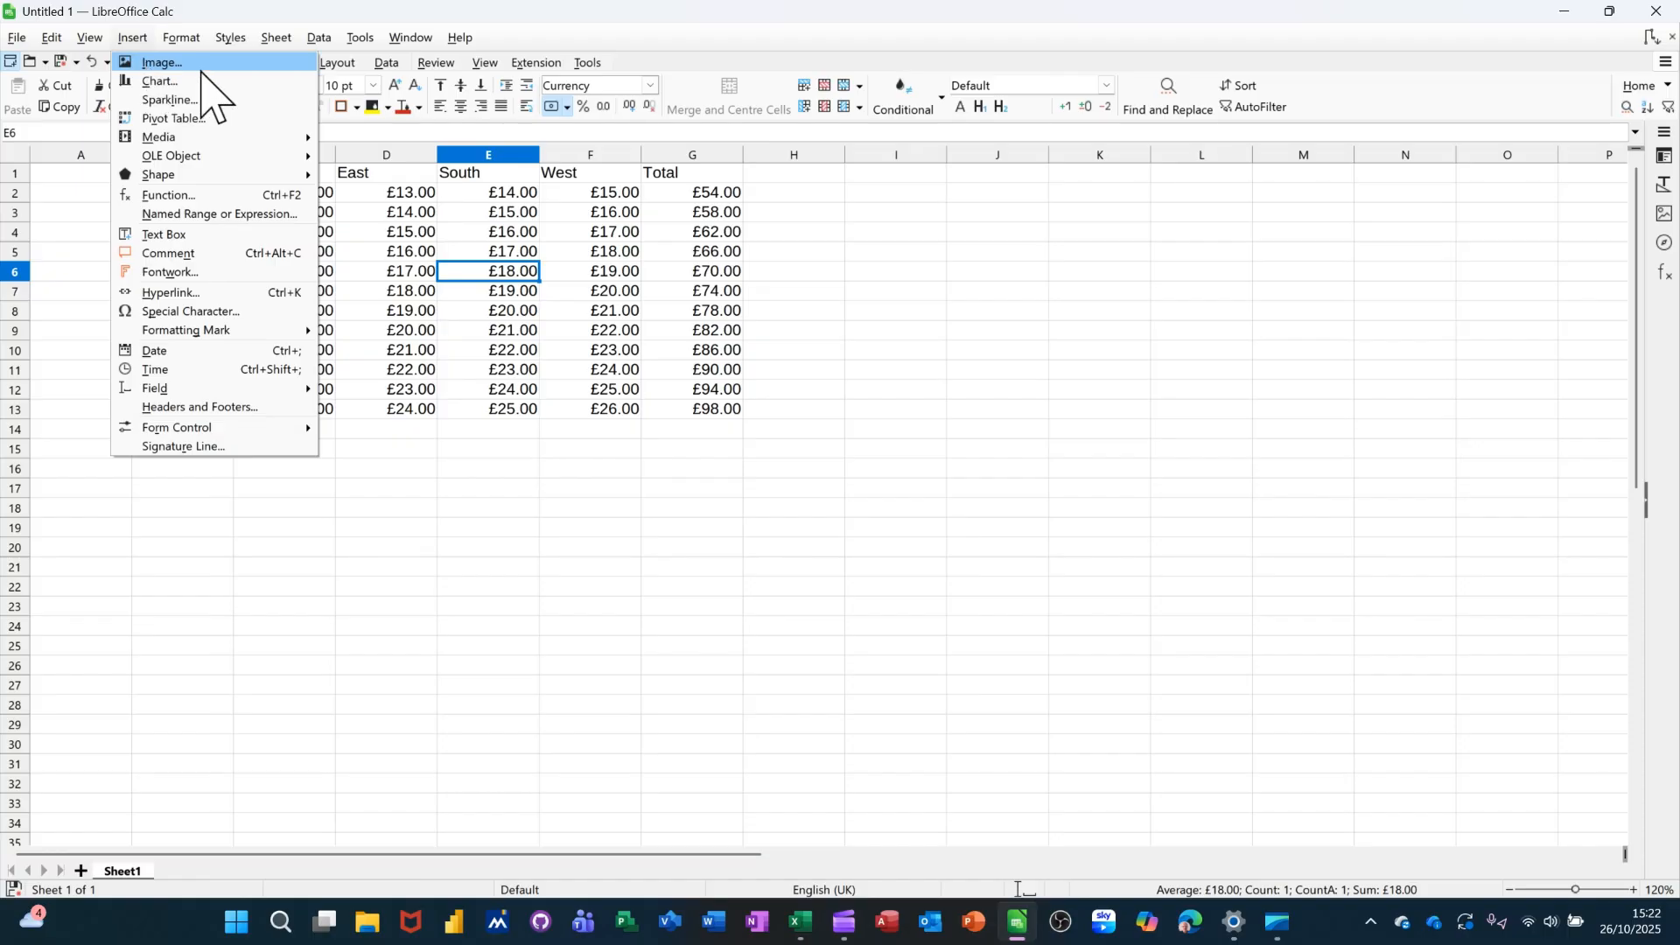
click(166, 81)
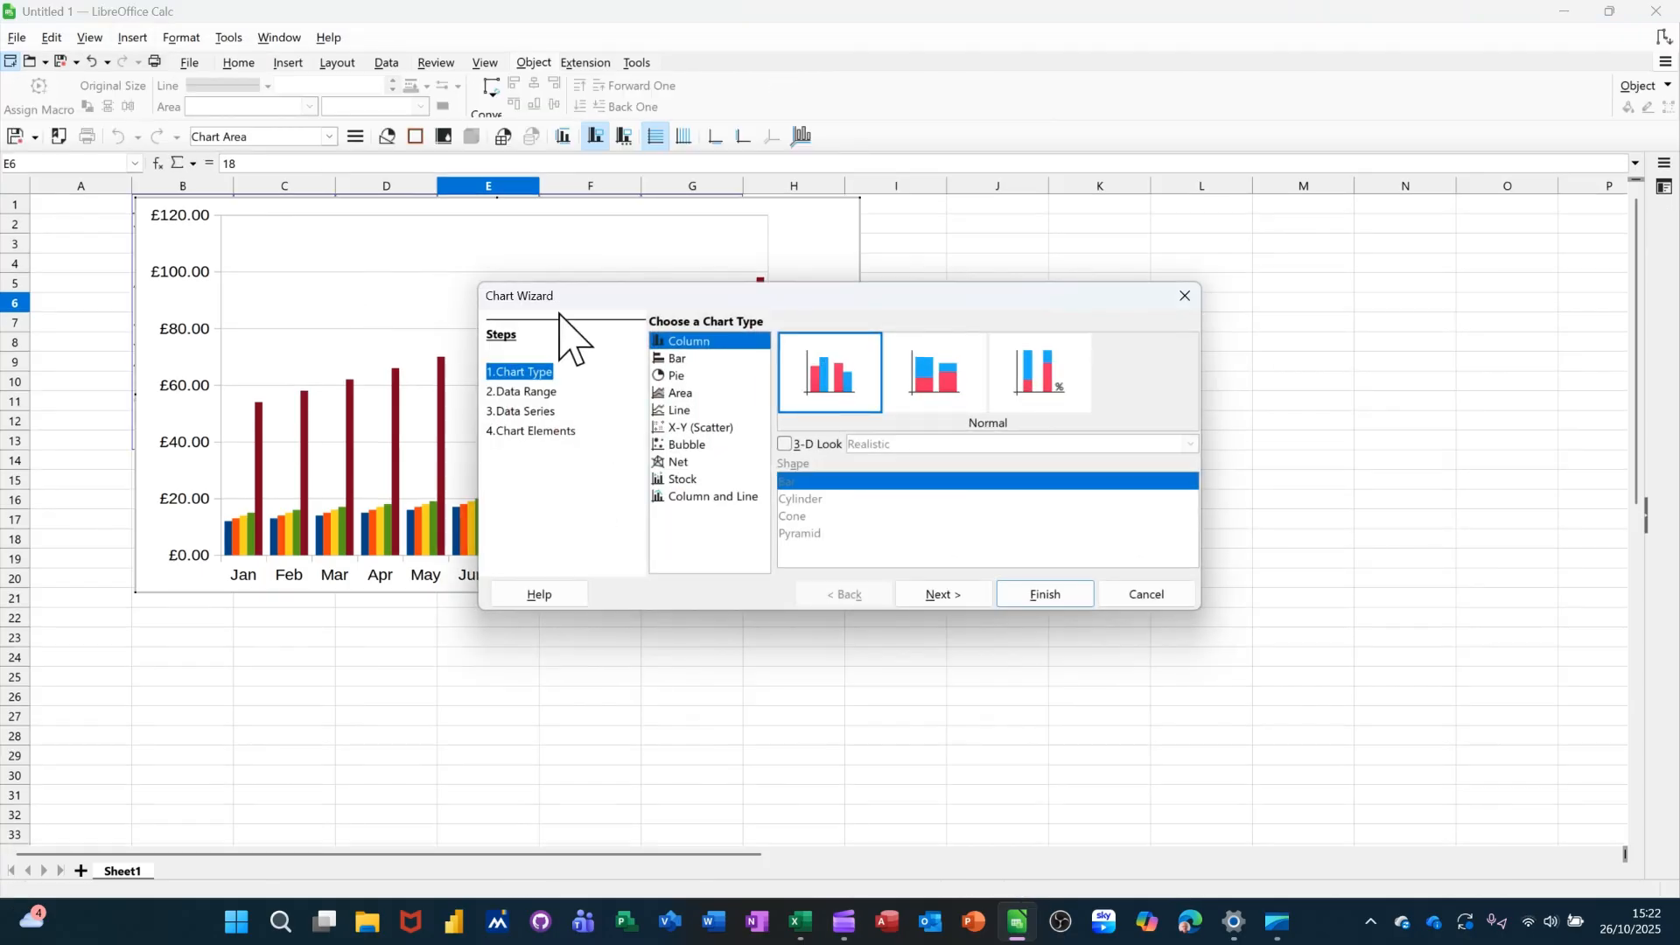
drag(811, 297, 1225, 297)
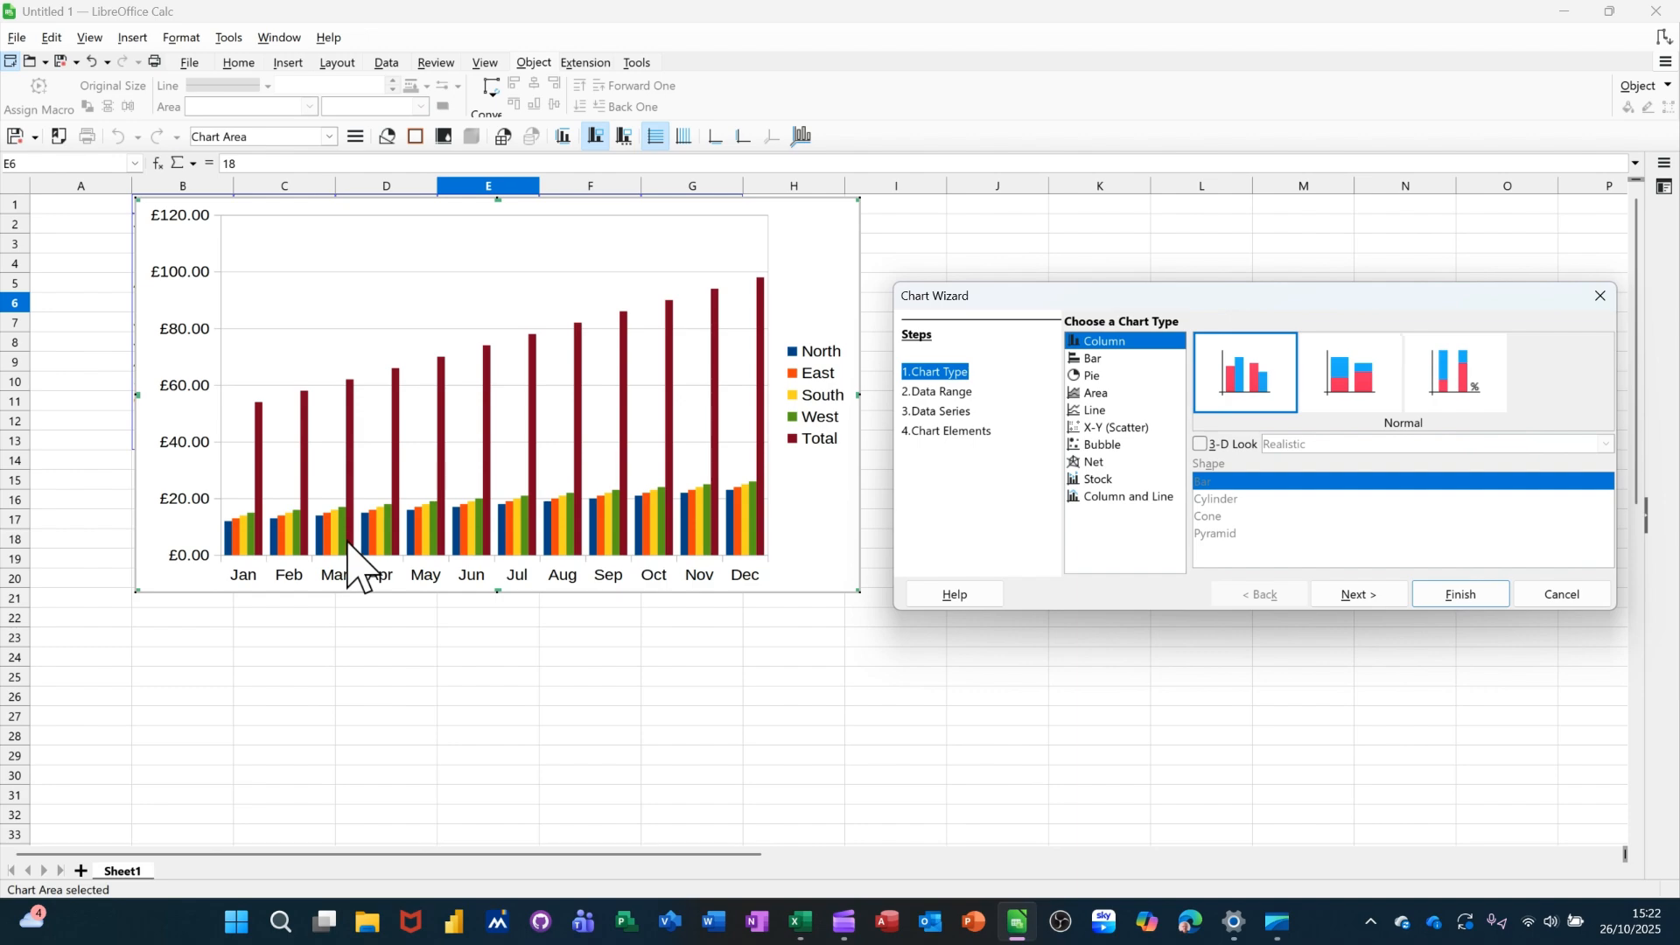
click(1092, 359)
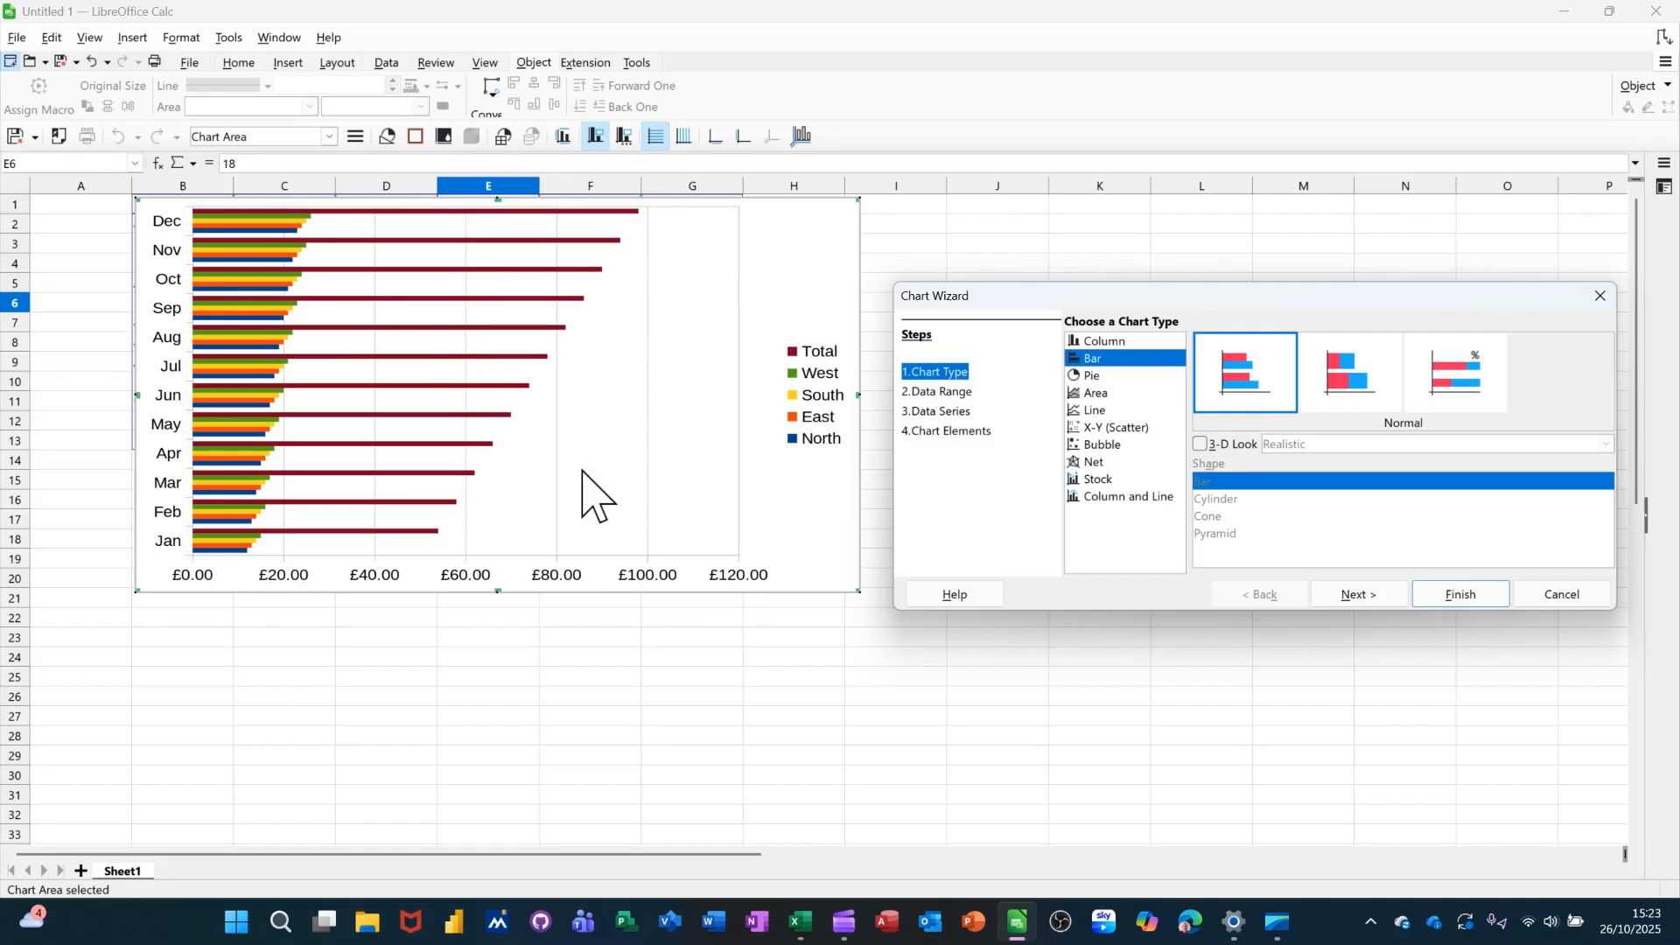
click(1561, 595)
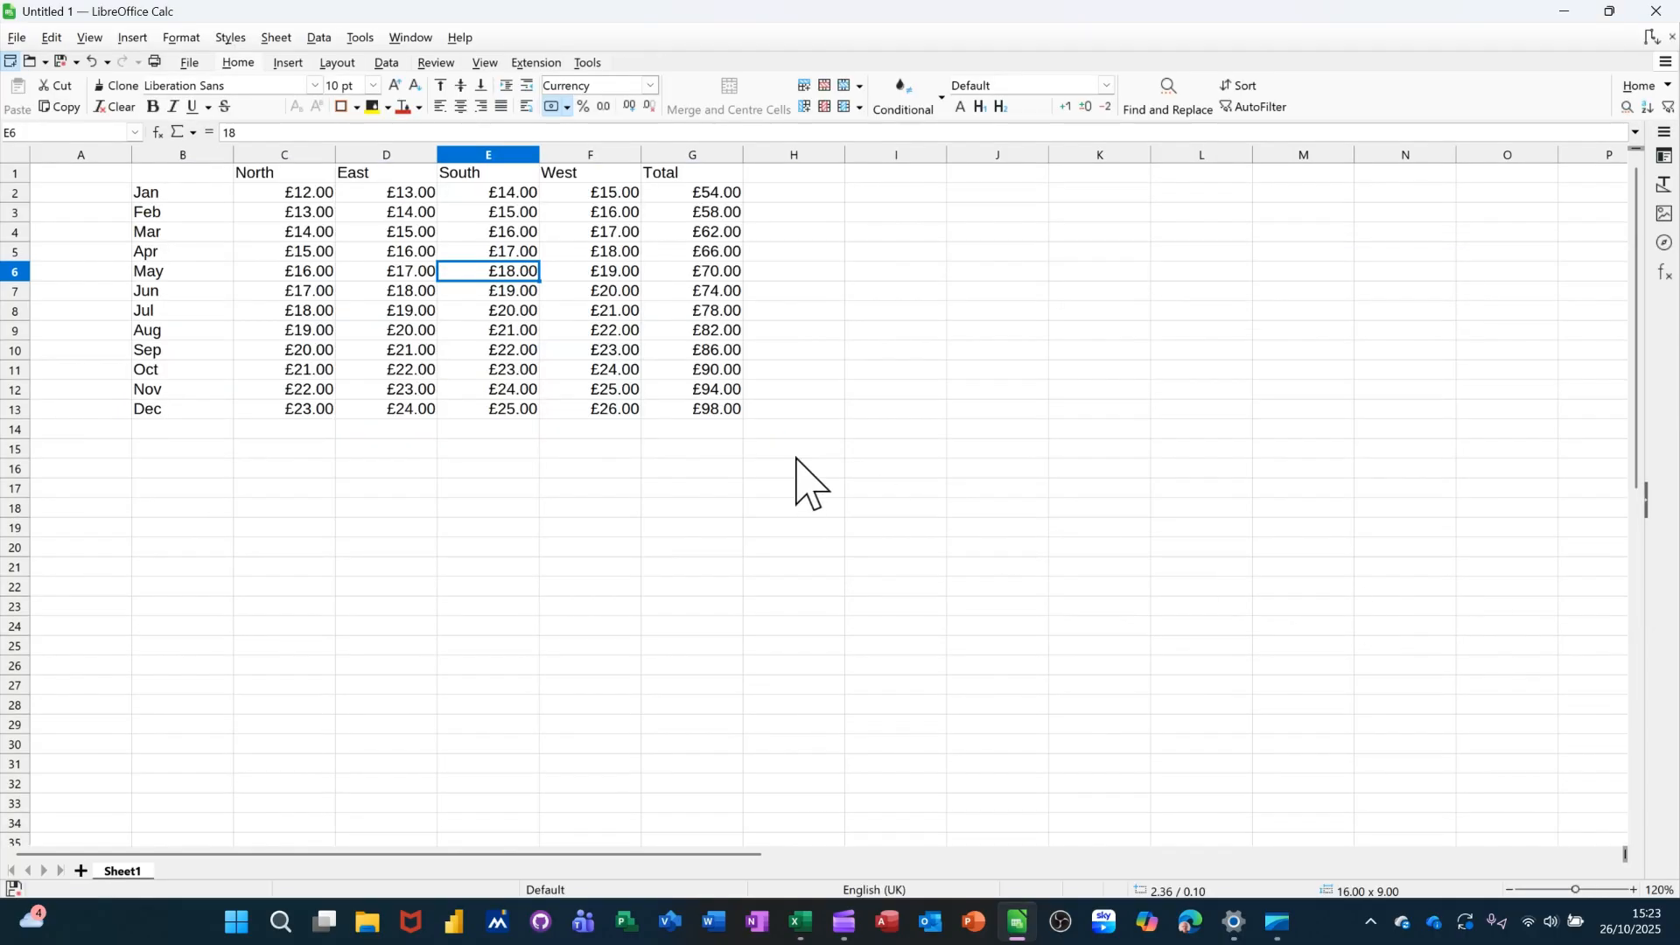
- Insert a normal column chart of the monthly North, East, South and West figures from B1:F13, keeping the default wizard settings
drag(162, 173, 581, 412)
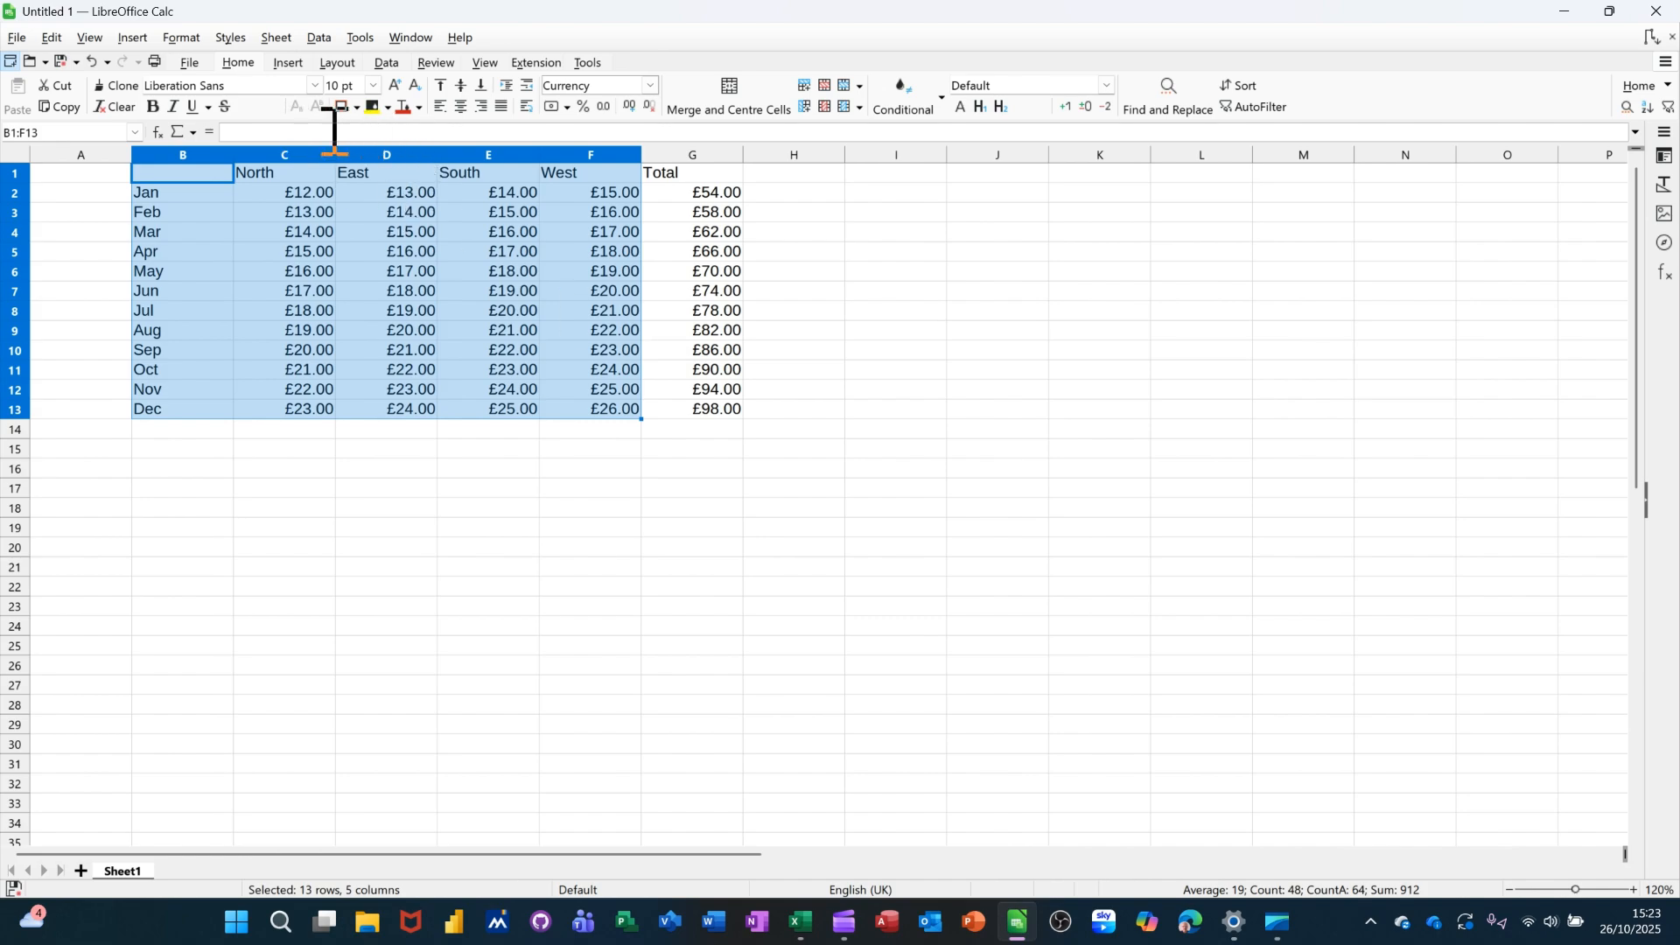
click(288, 64)
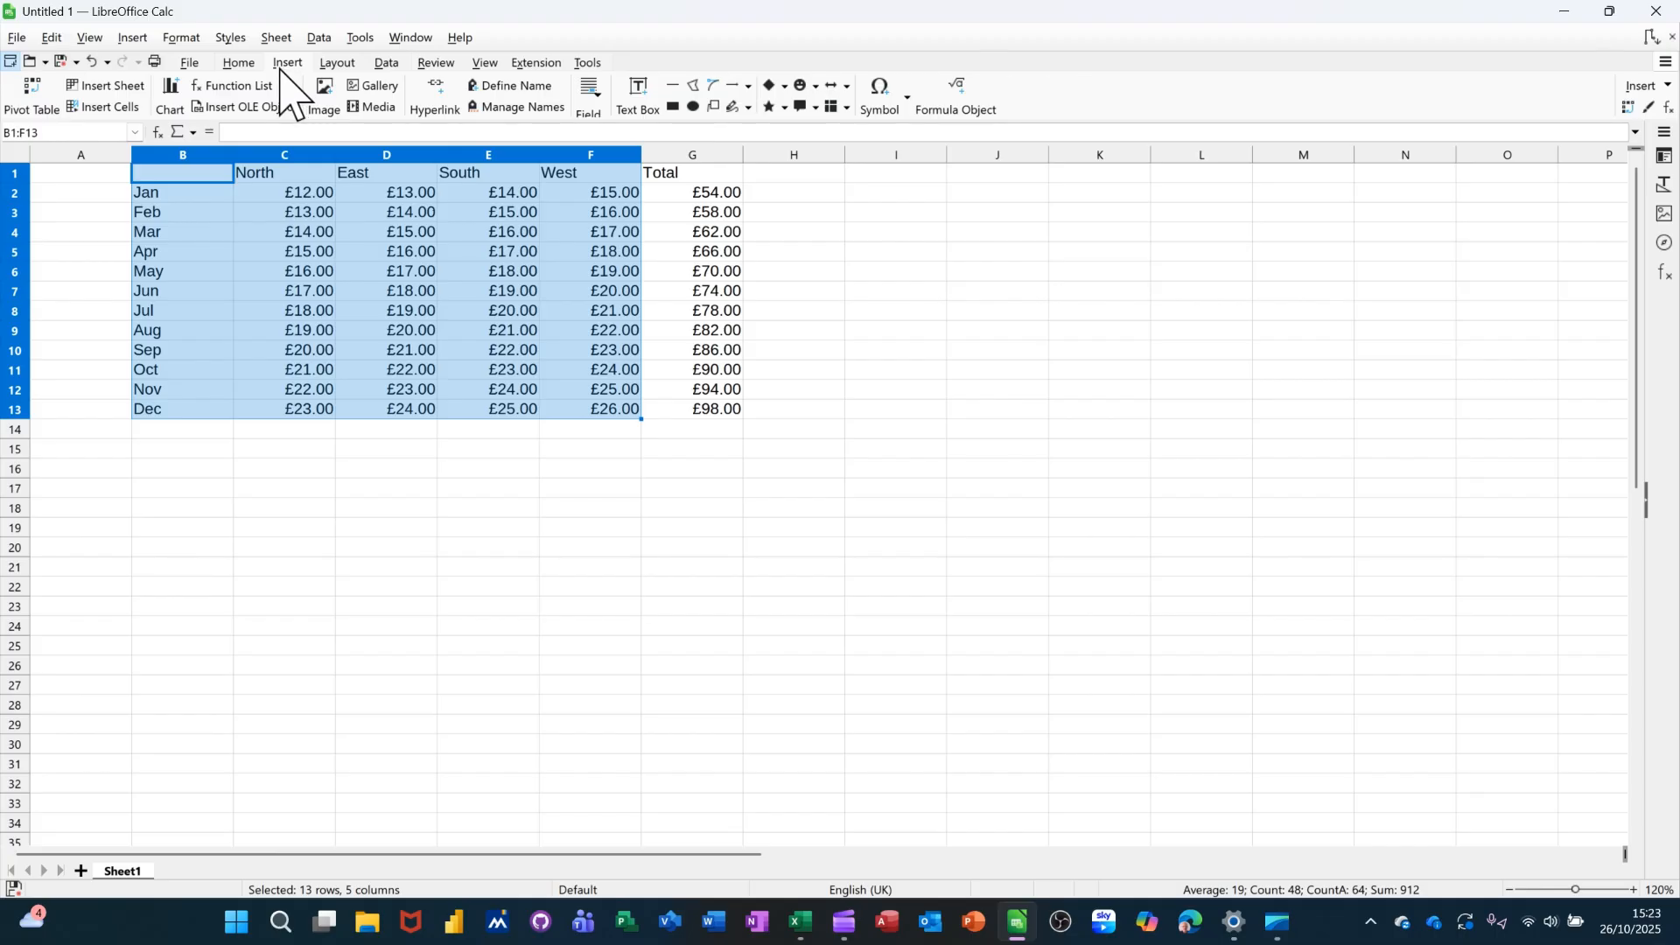
click(168, 91)
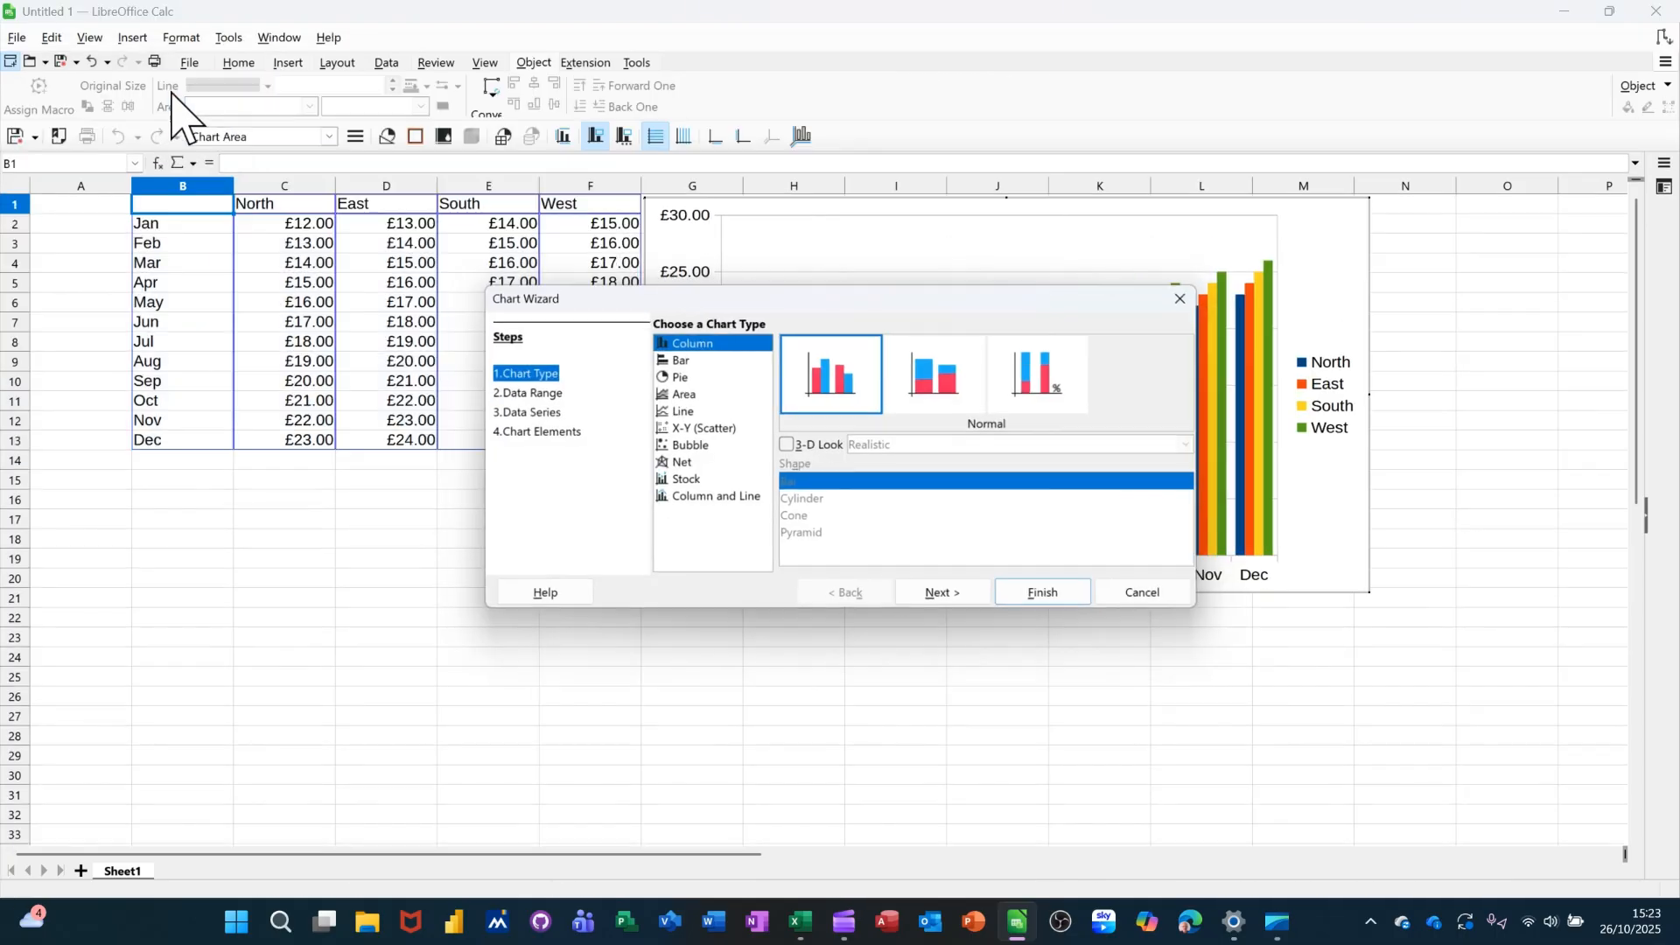
drag(842, 302, 507, 510)
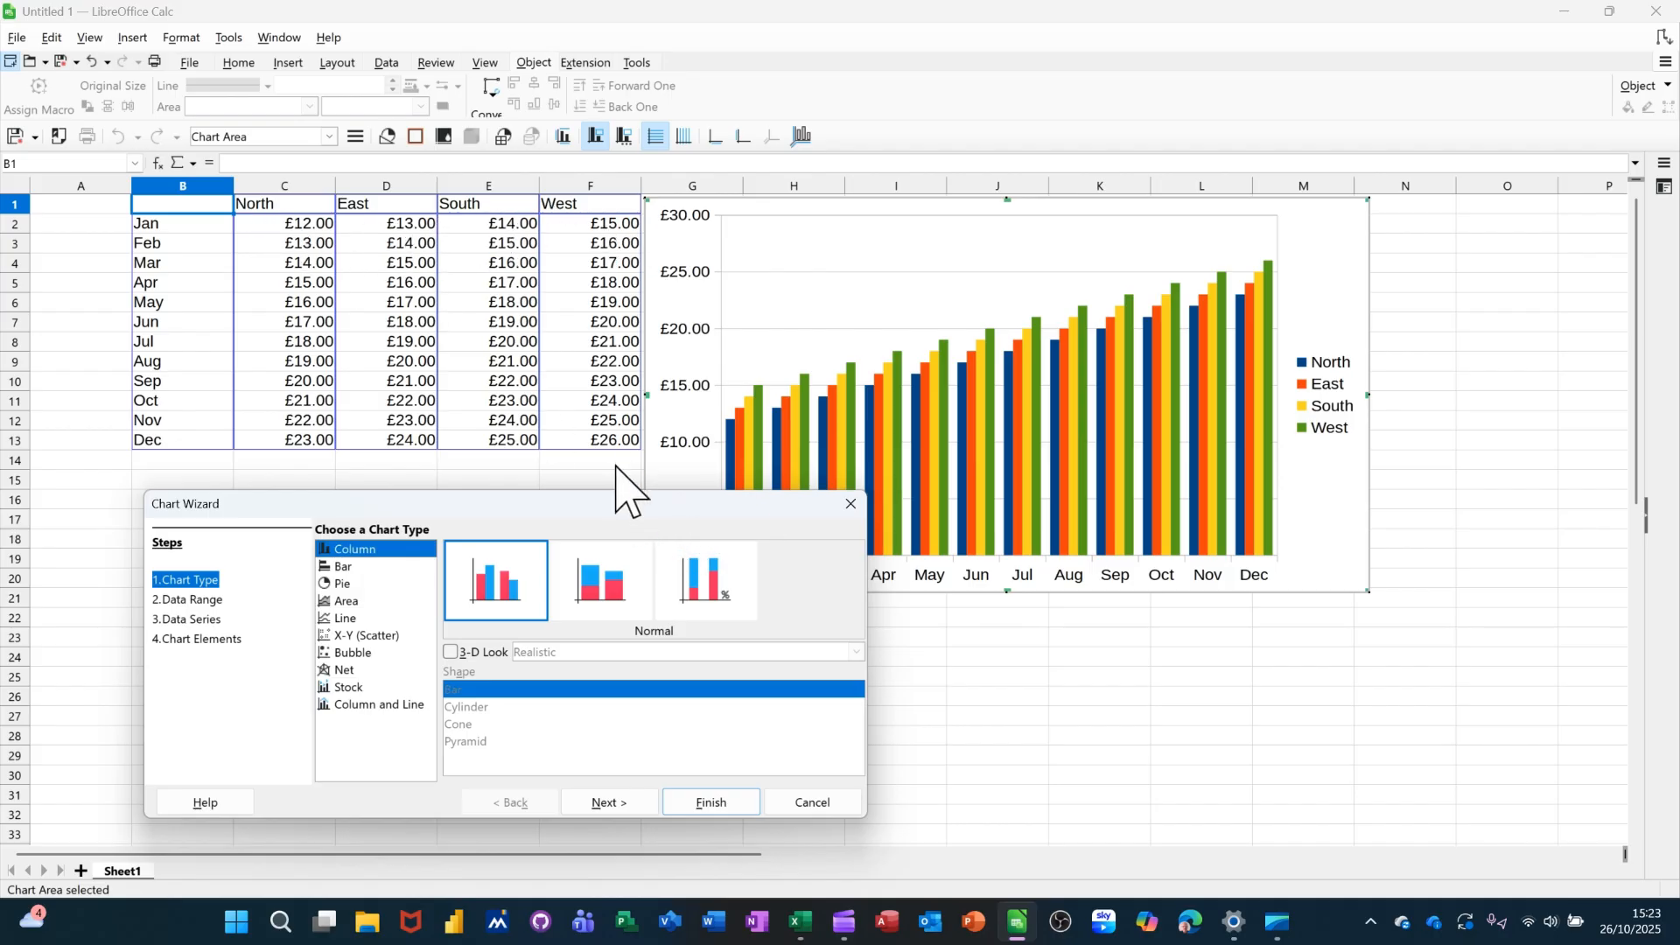
drag(613, 516, 1164, 385)
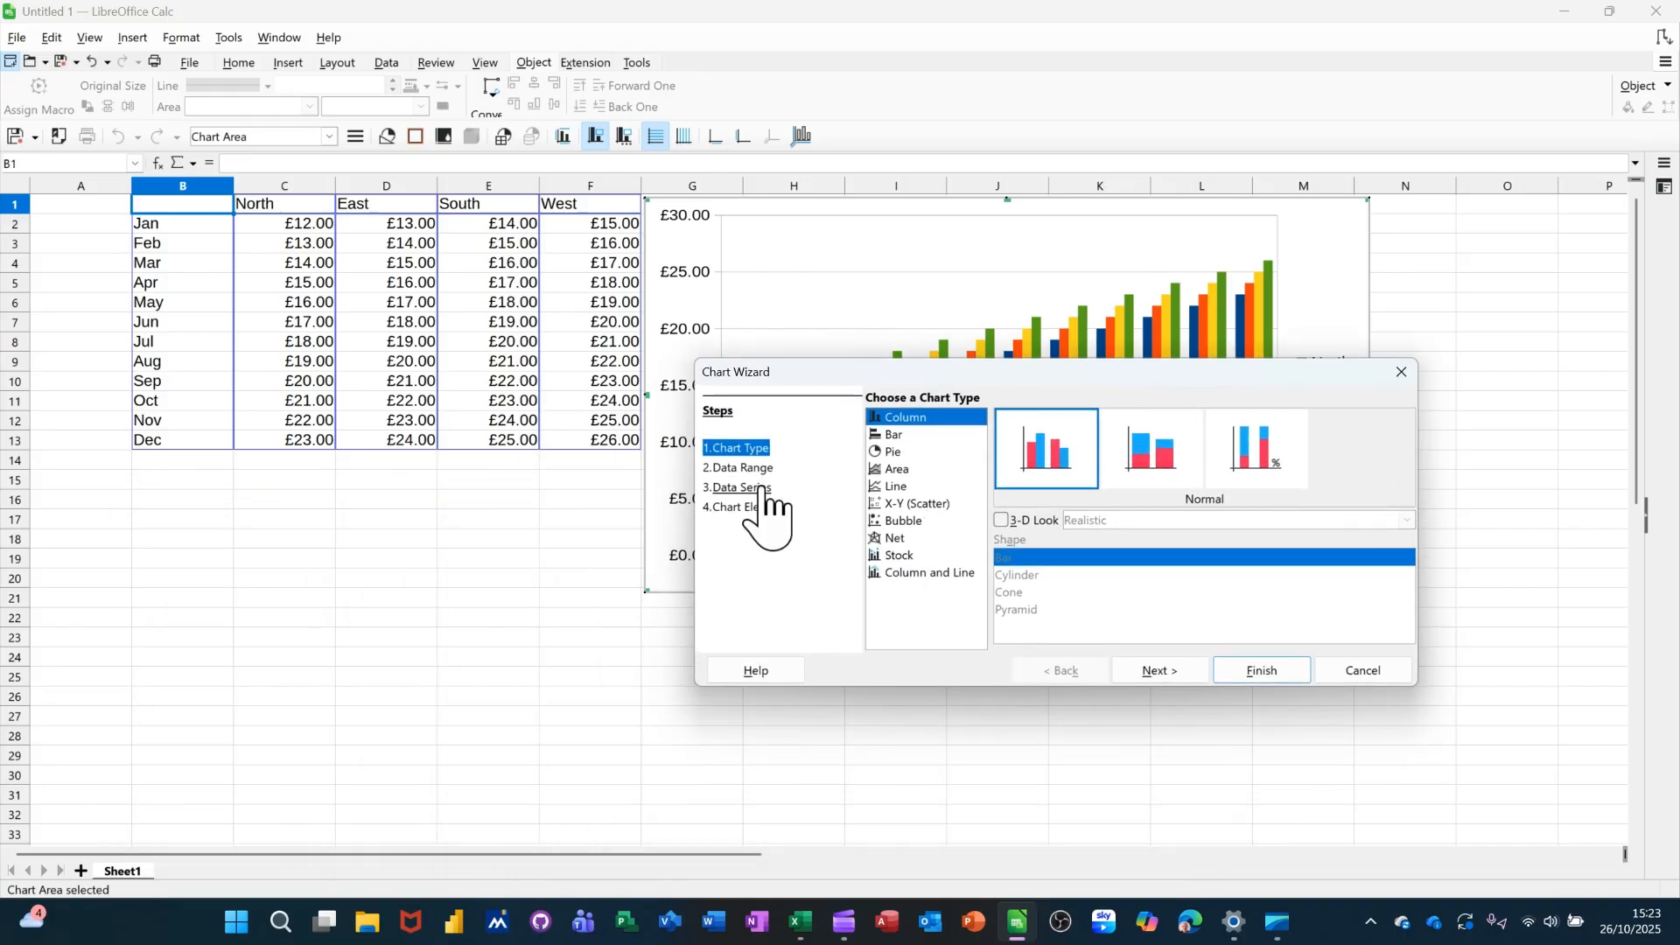
click(738, 470)
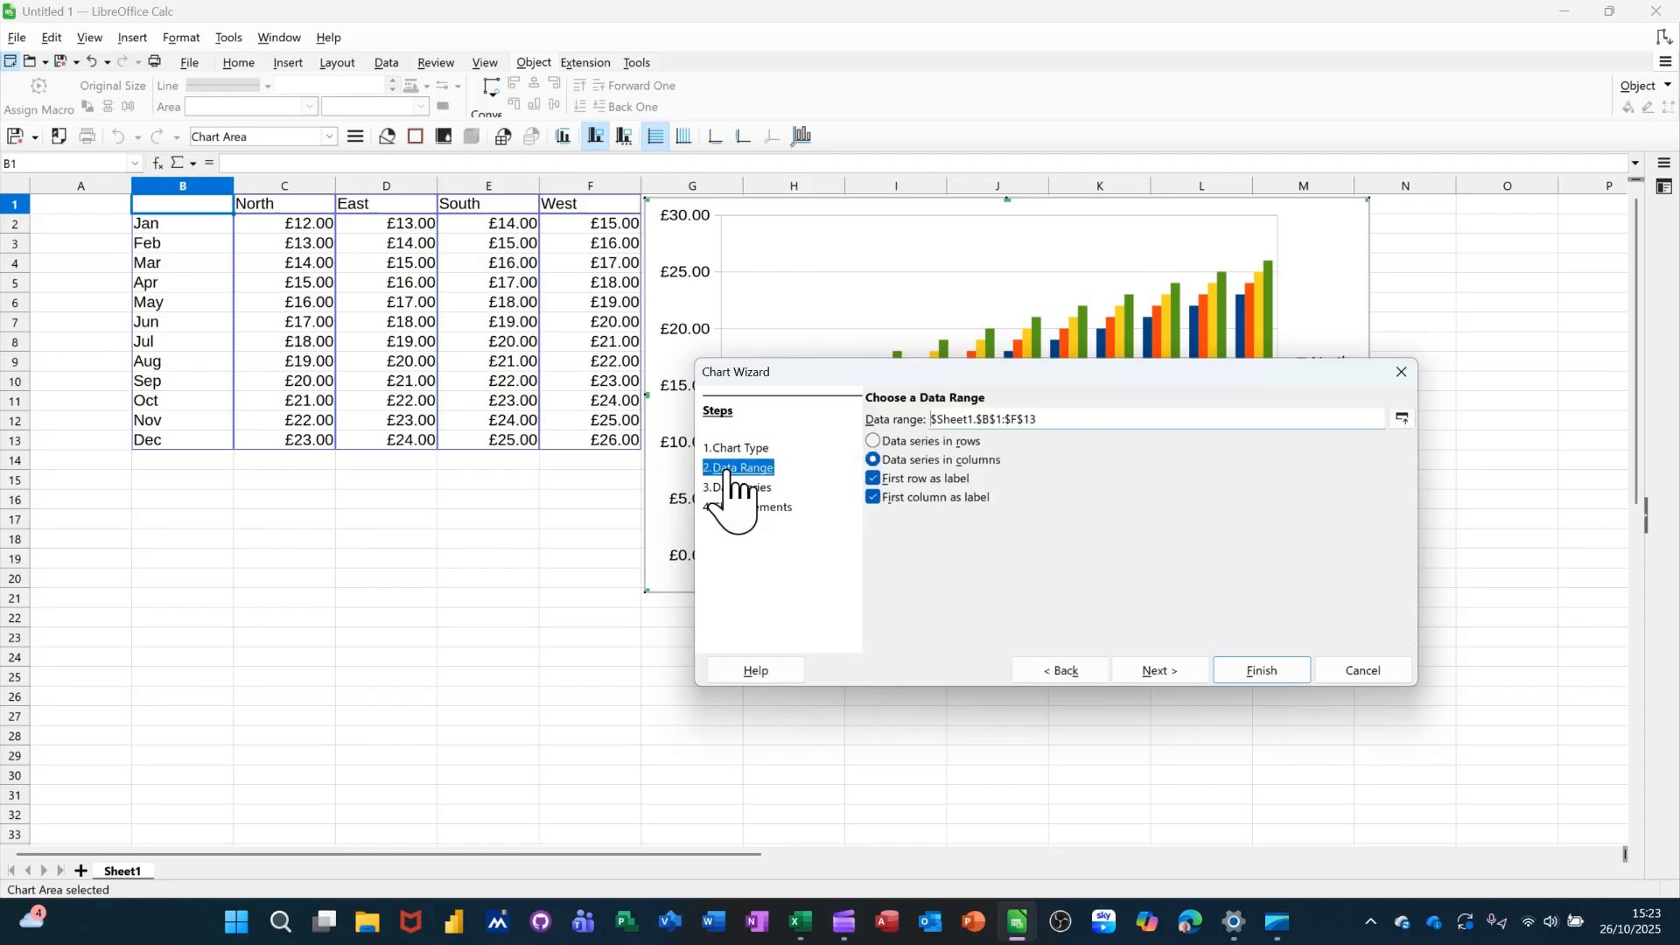
click(733, 489)
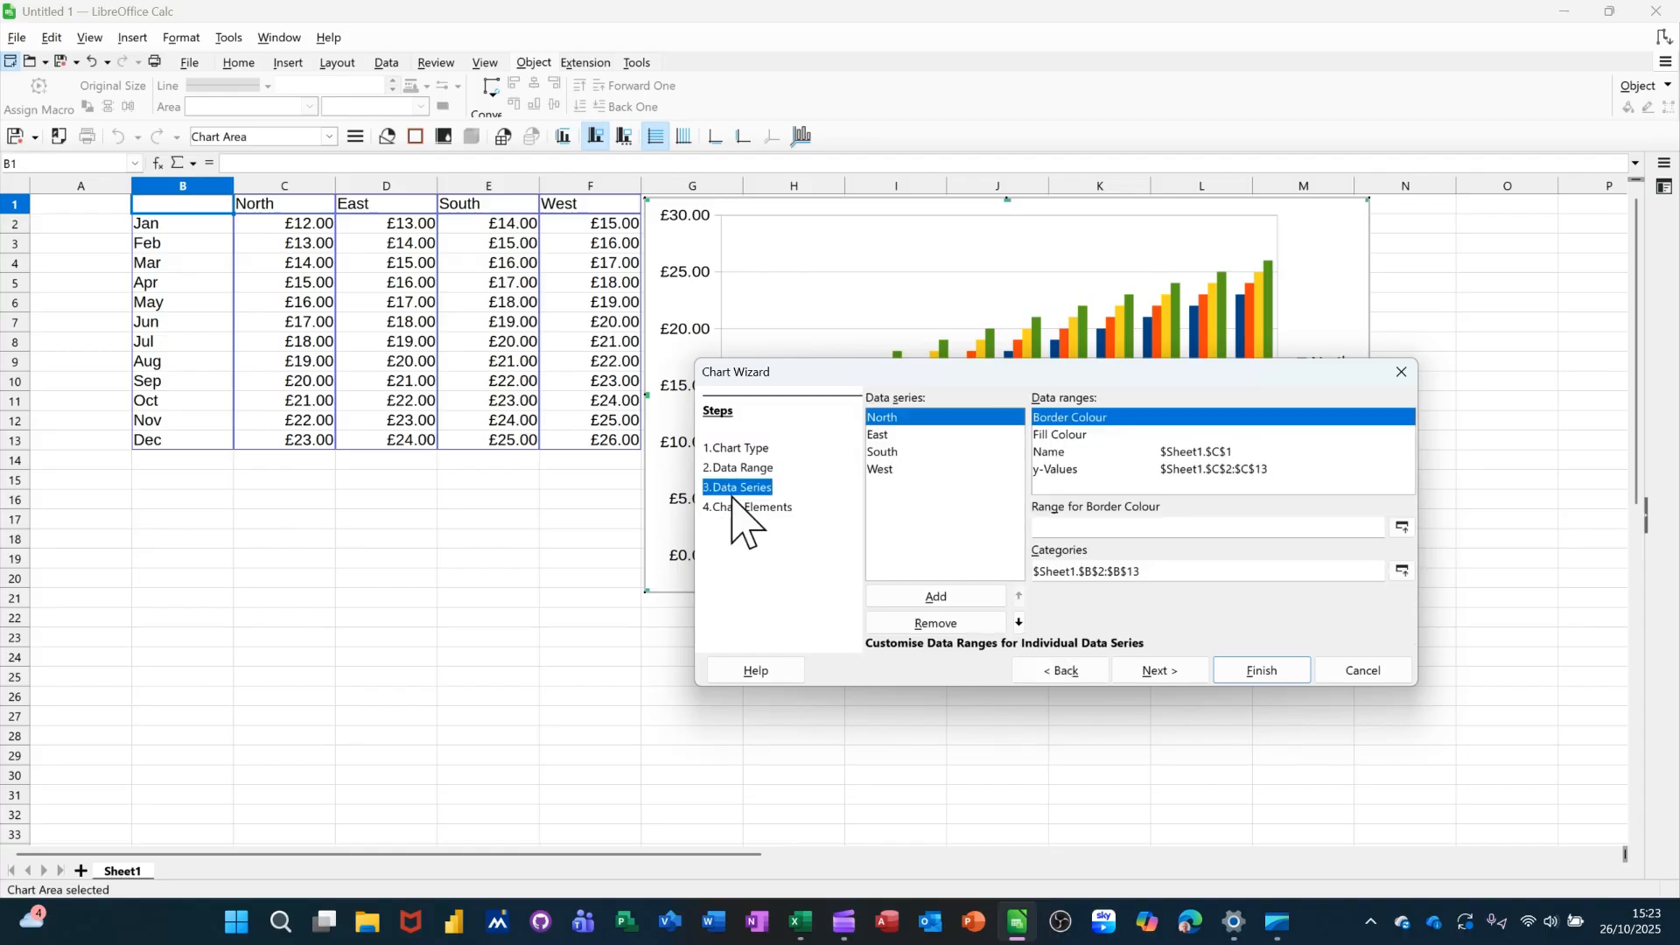
click(746, 509)
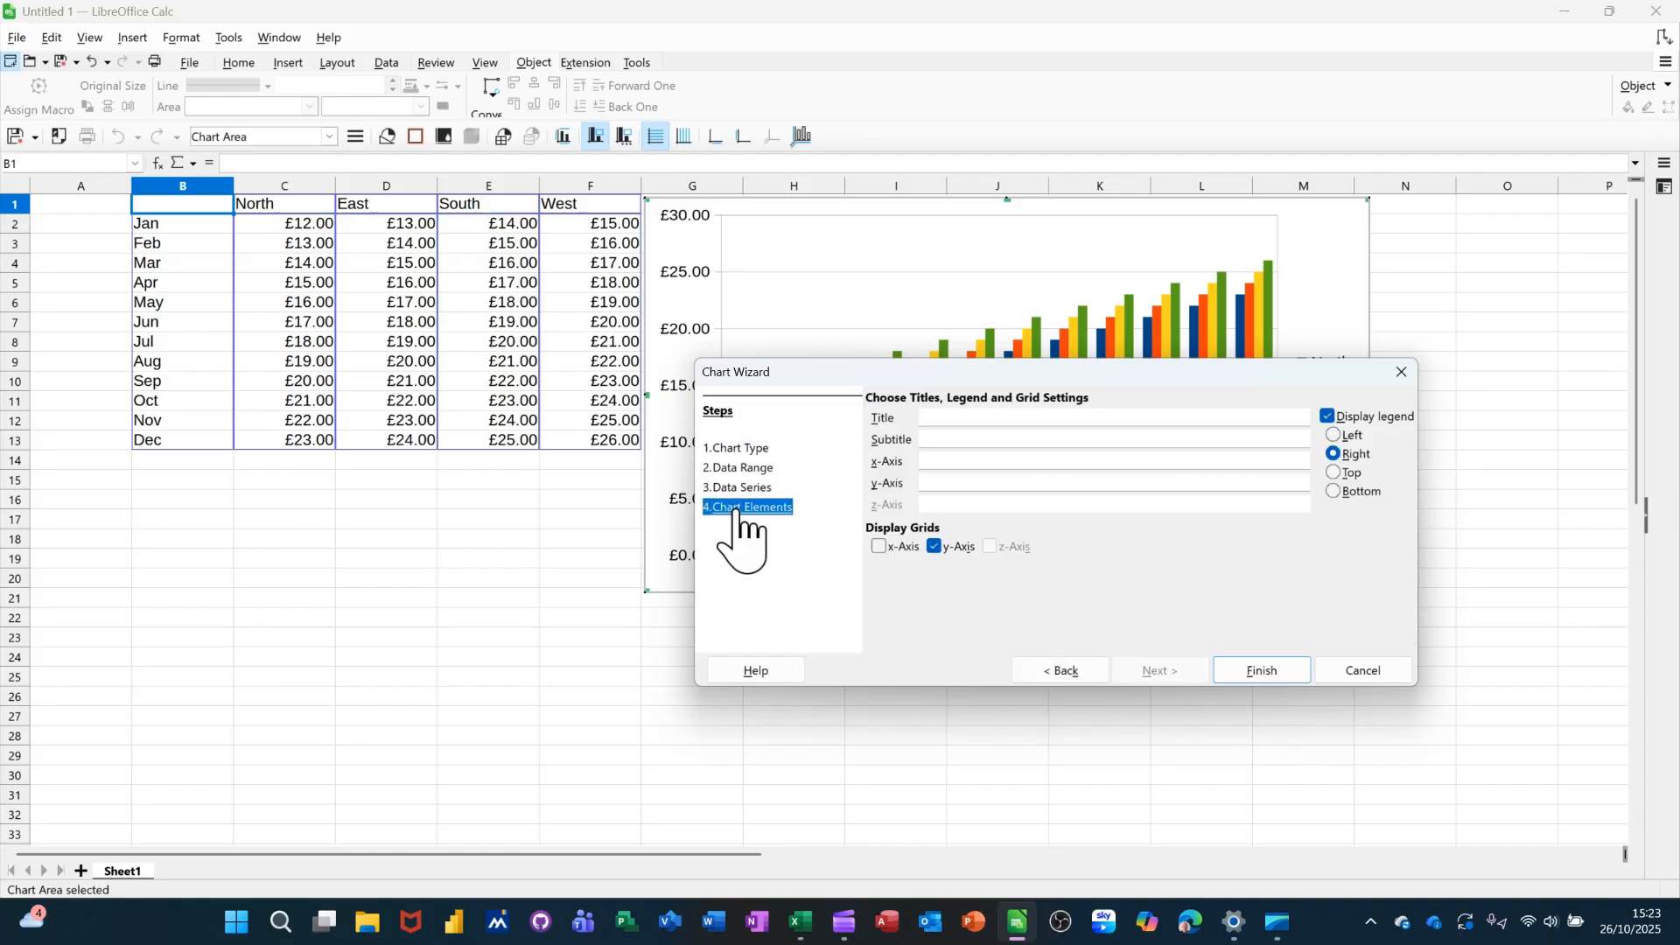
click(1261, 674)
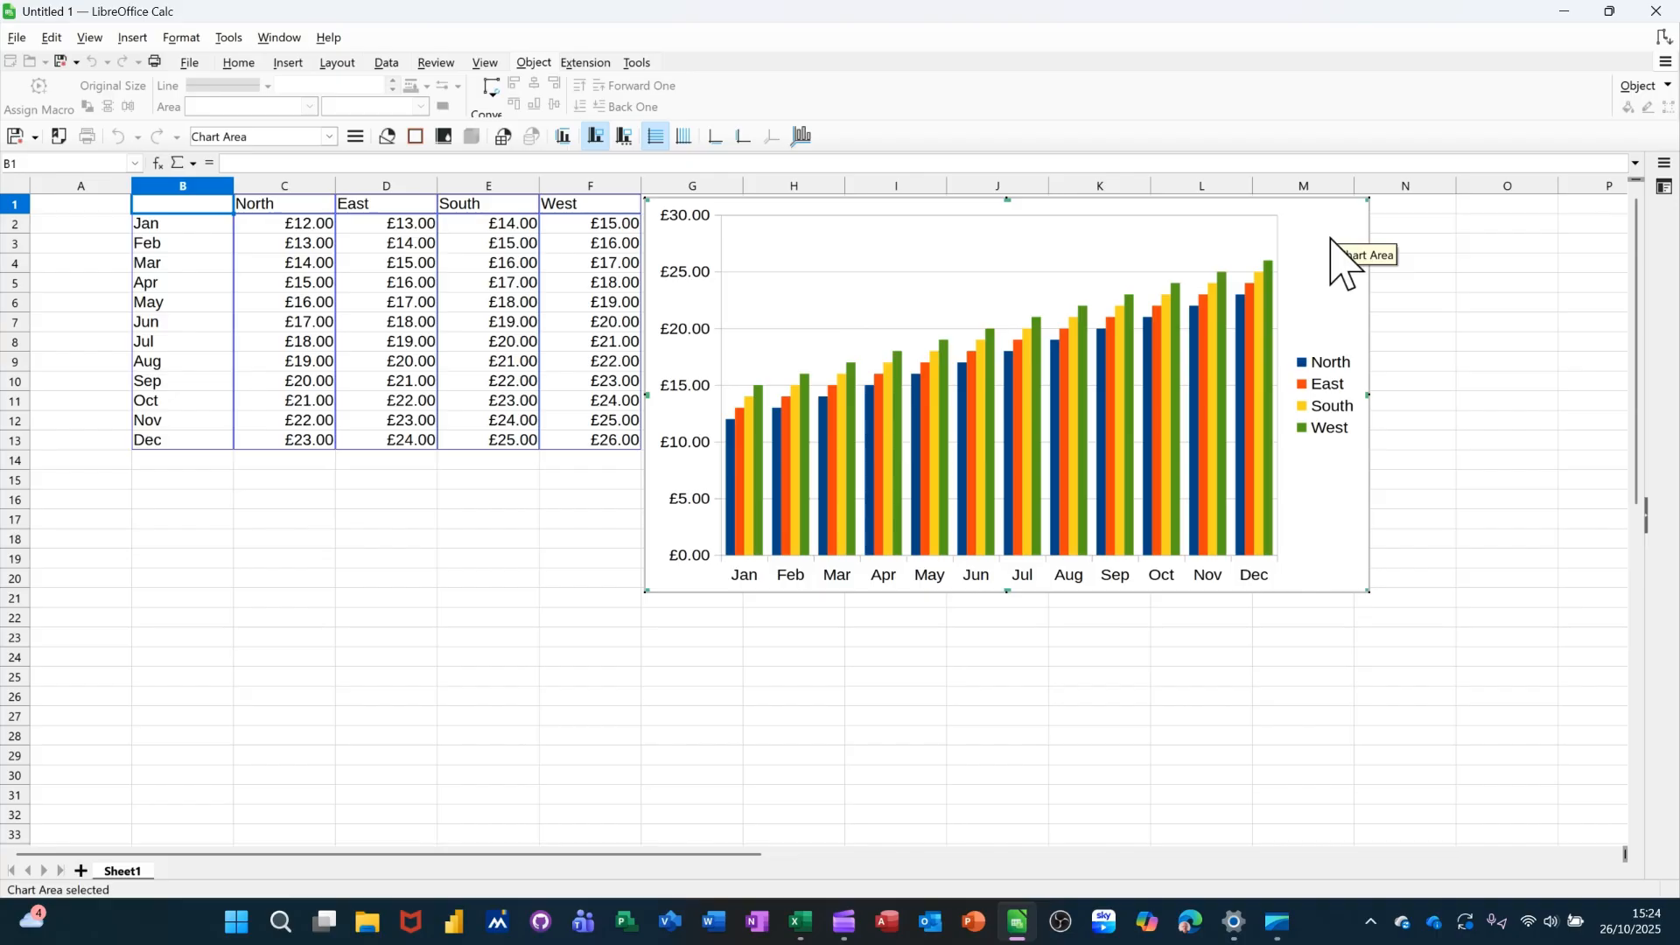
- Delete the column chart of the four regions from the sheet
click(1400, 250)
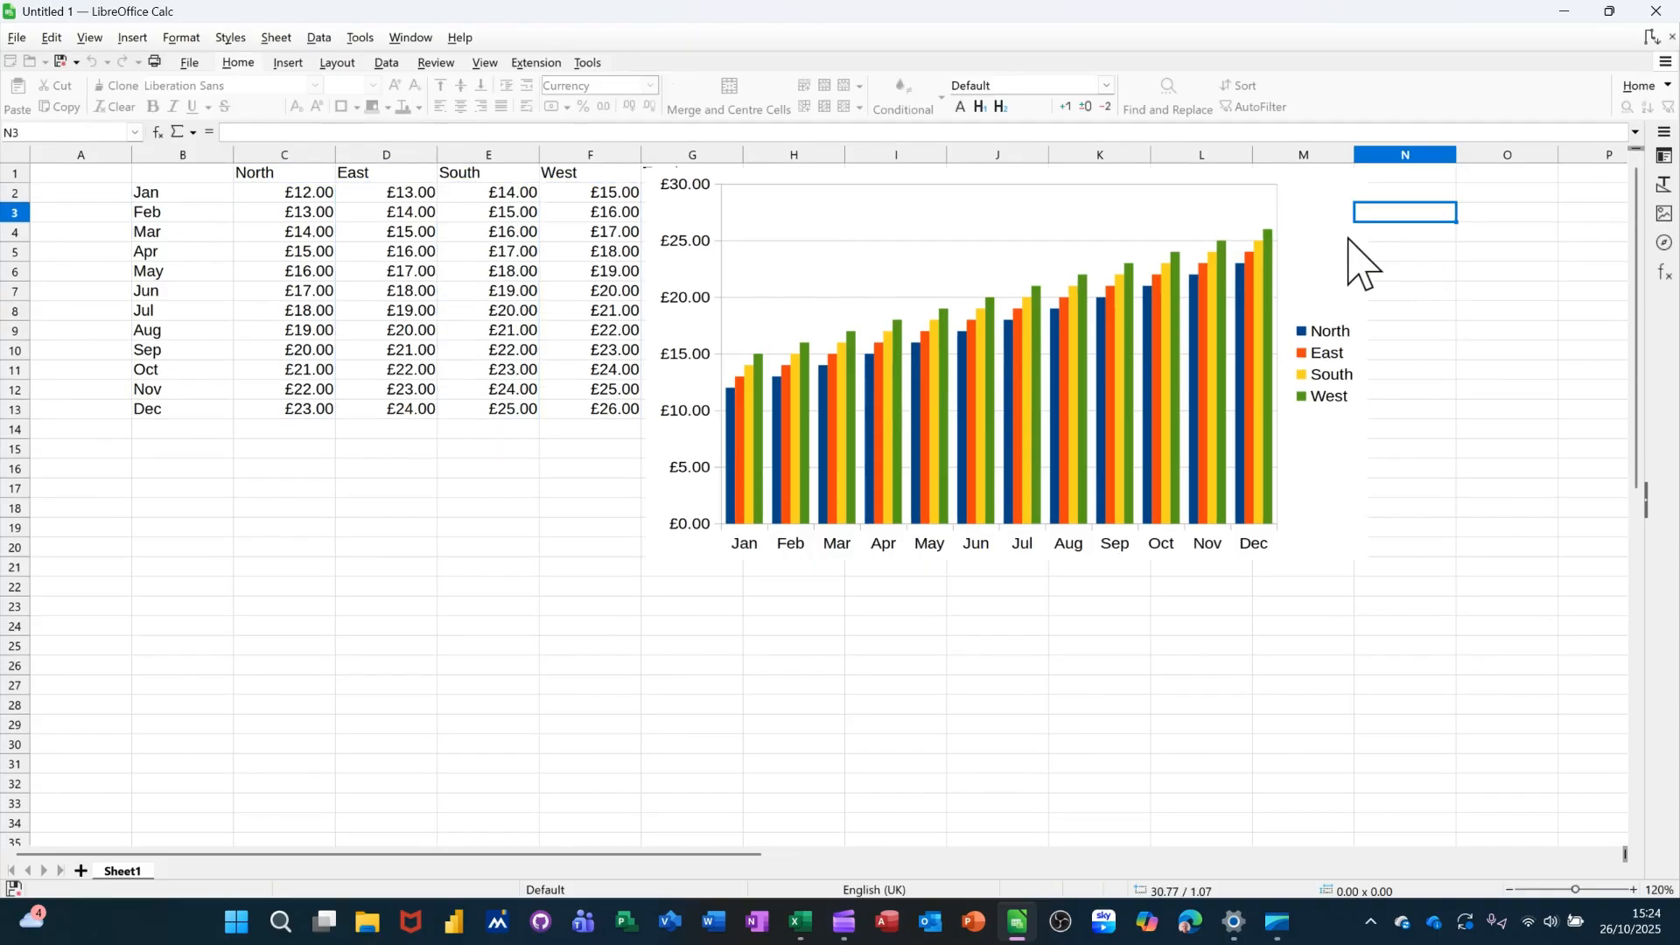
click(1319, 251)
key(Delete)
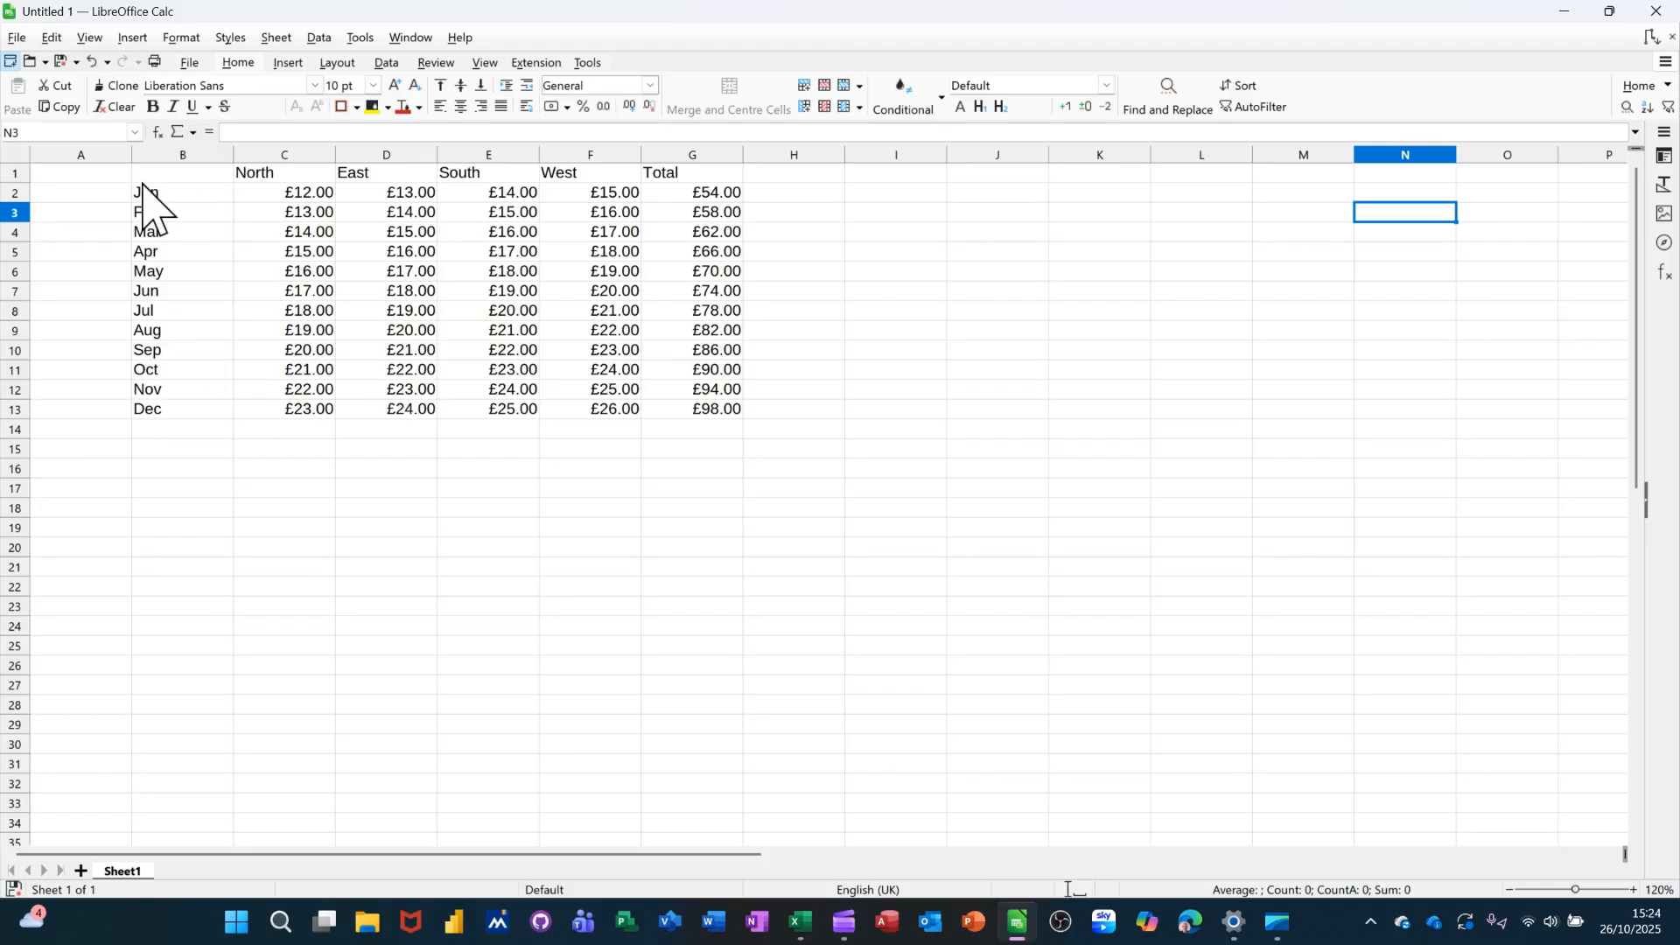
- Insert a normal column chart of only the East and West figures by month, from B1:B13, D1:D13 and F1:F13
drag(153, 178, 181, 411)
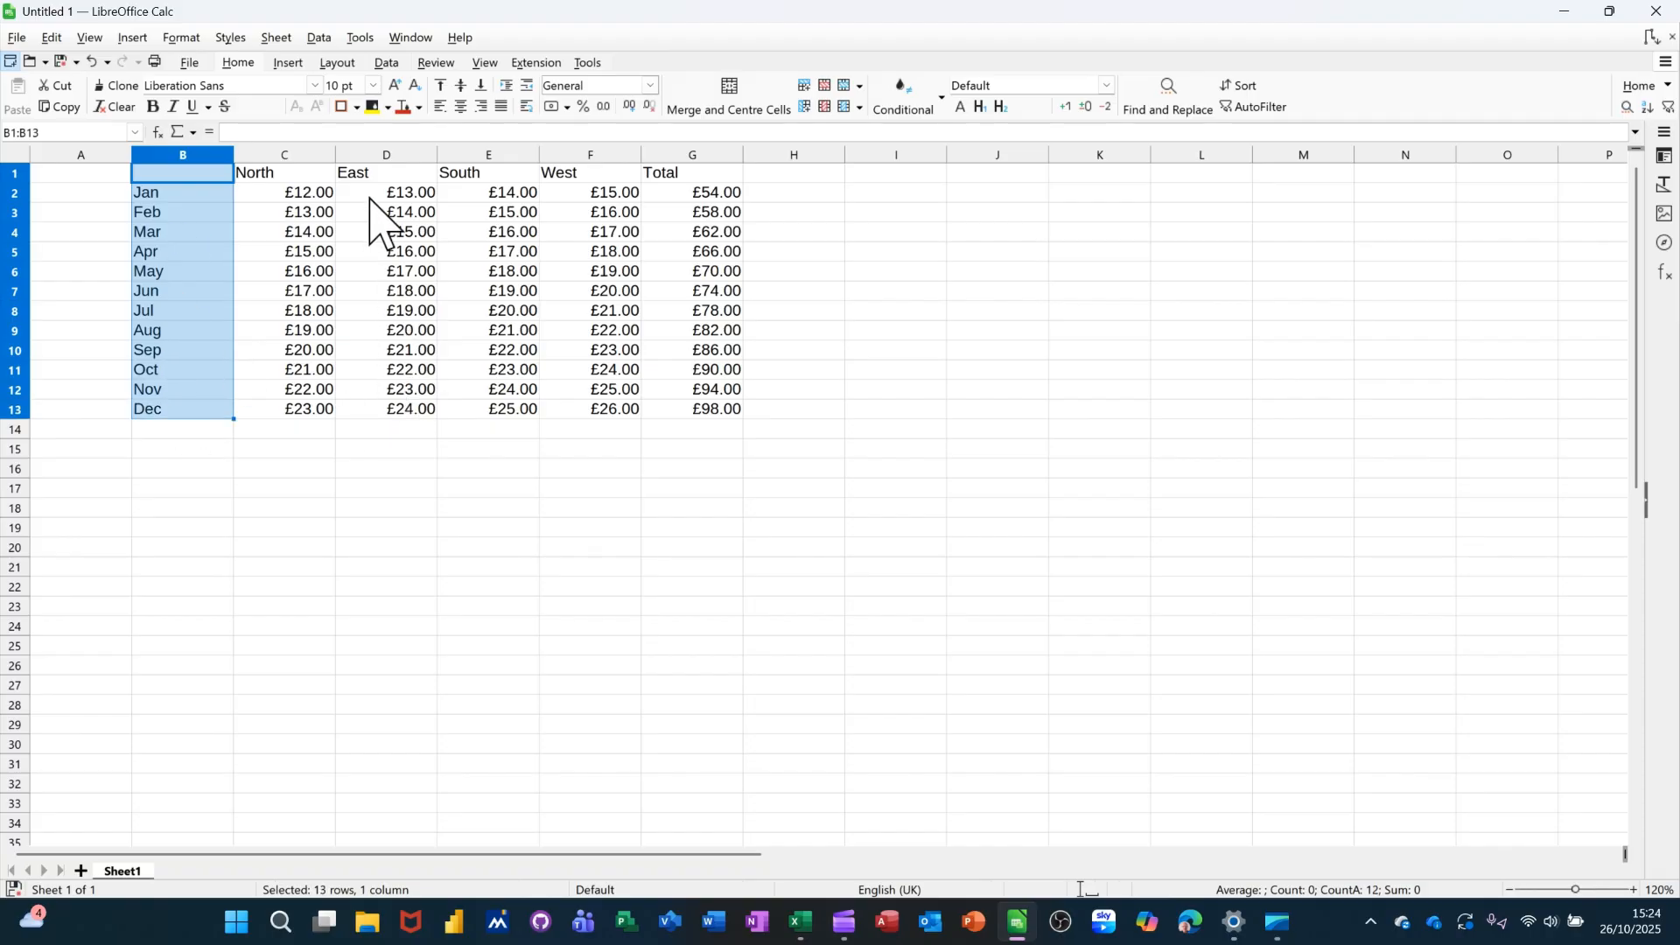
drag(364, 175, 386, 408)
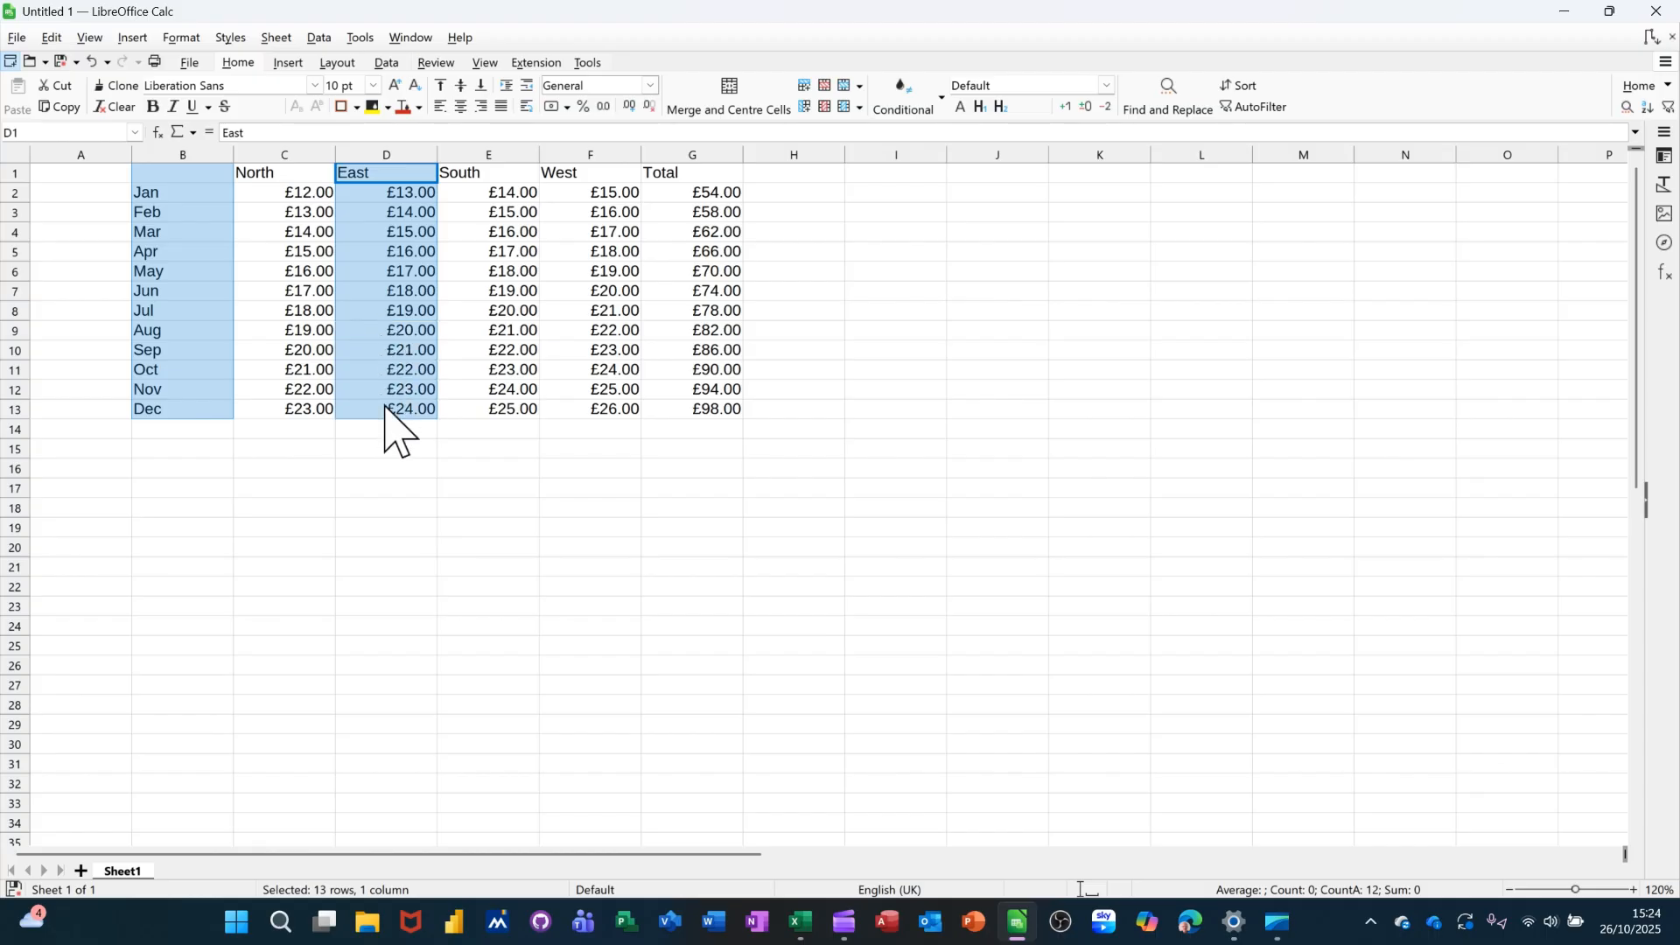
drag(567, 168, 564, 418)
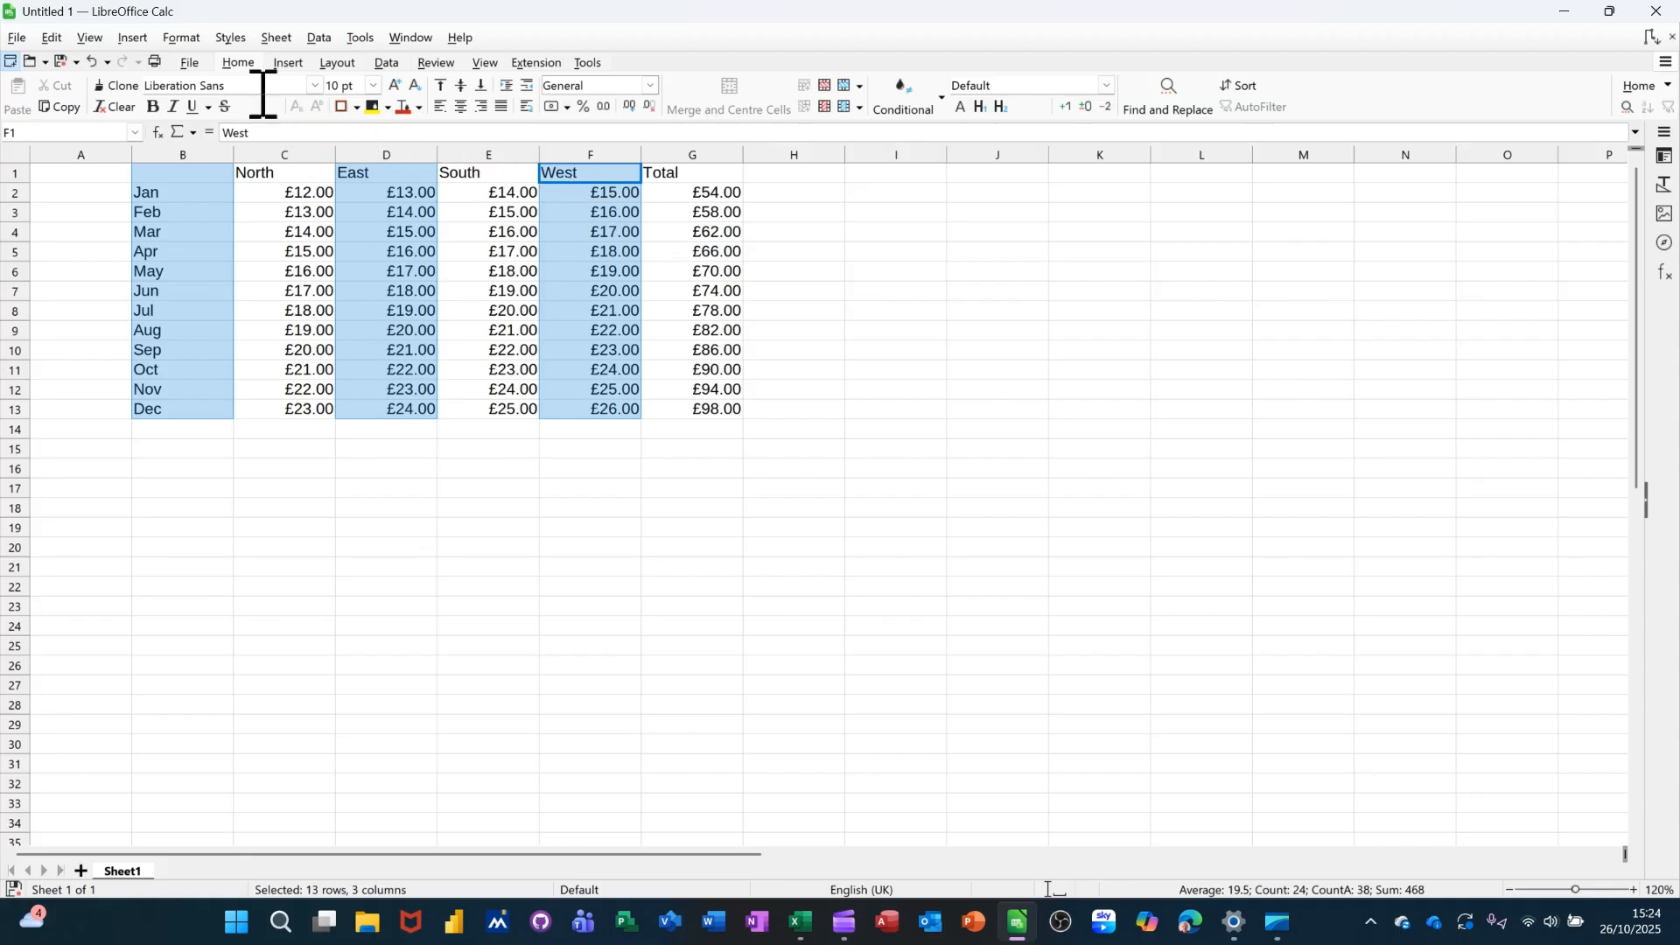
click(289, 63)
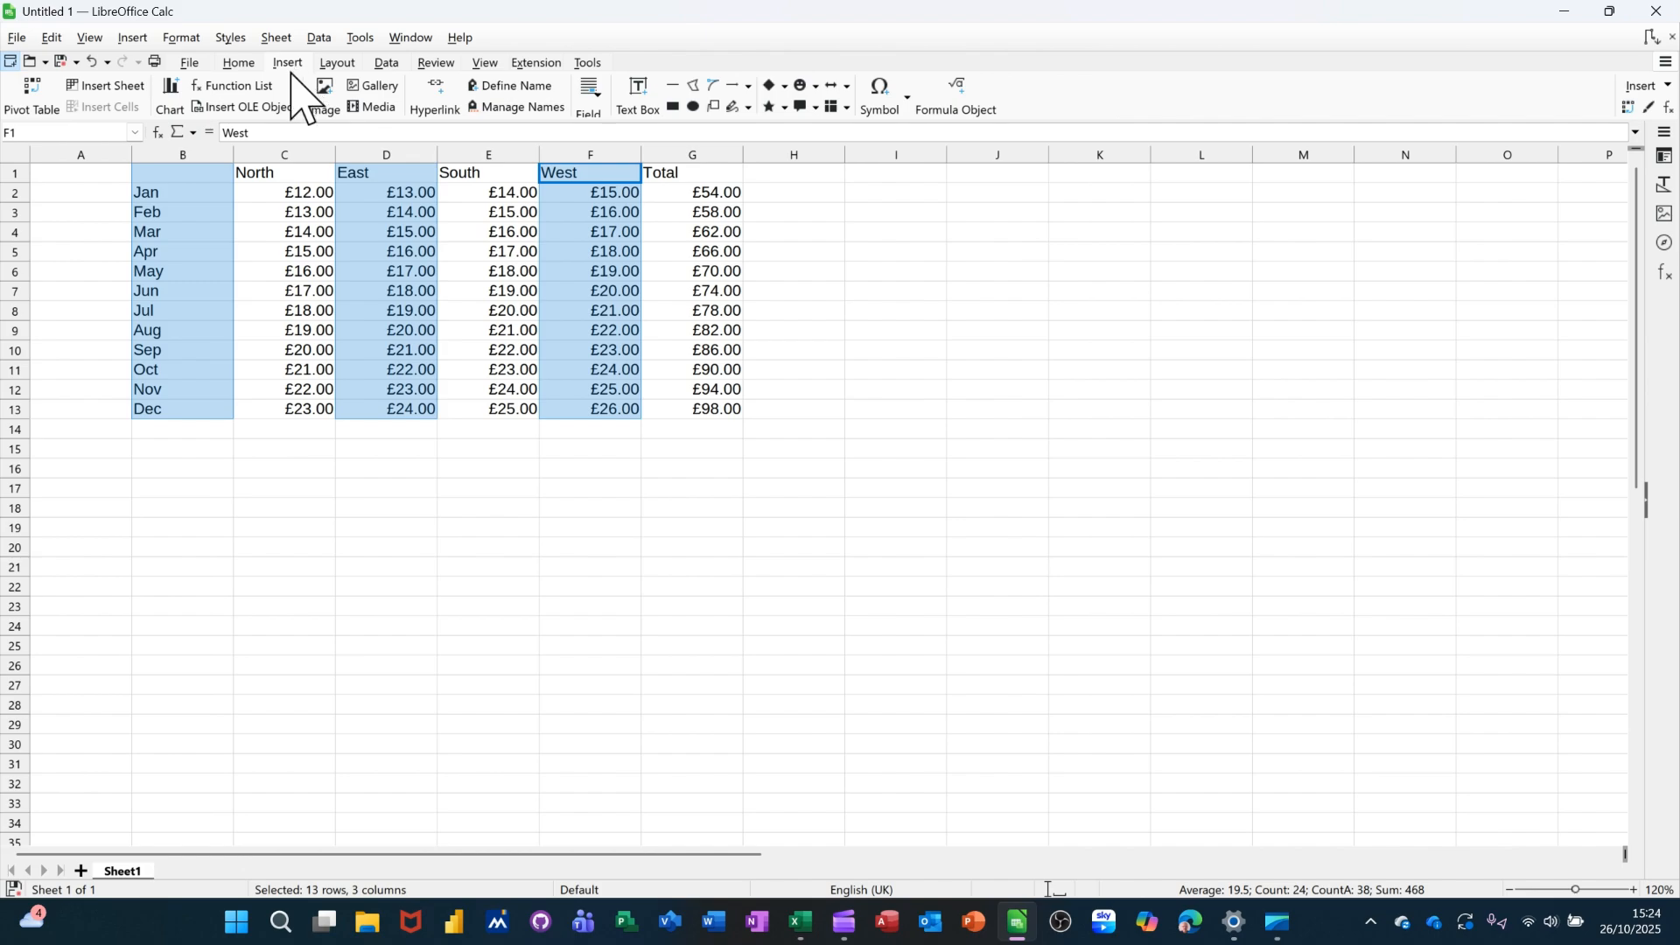
click(171, 95)
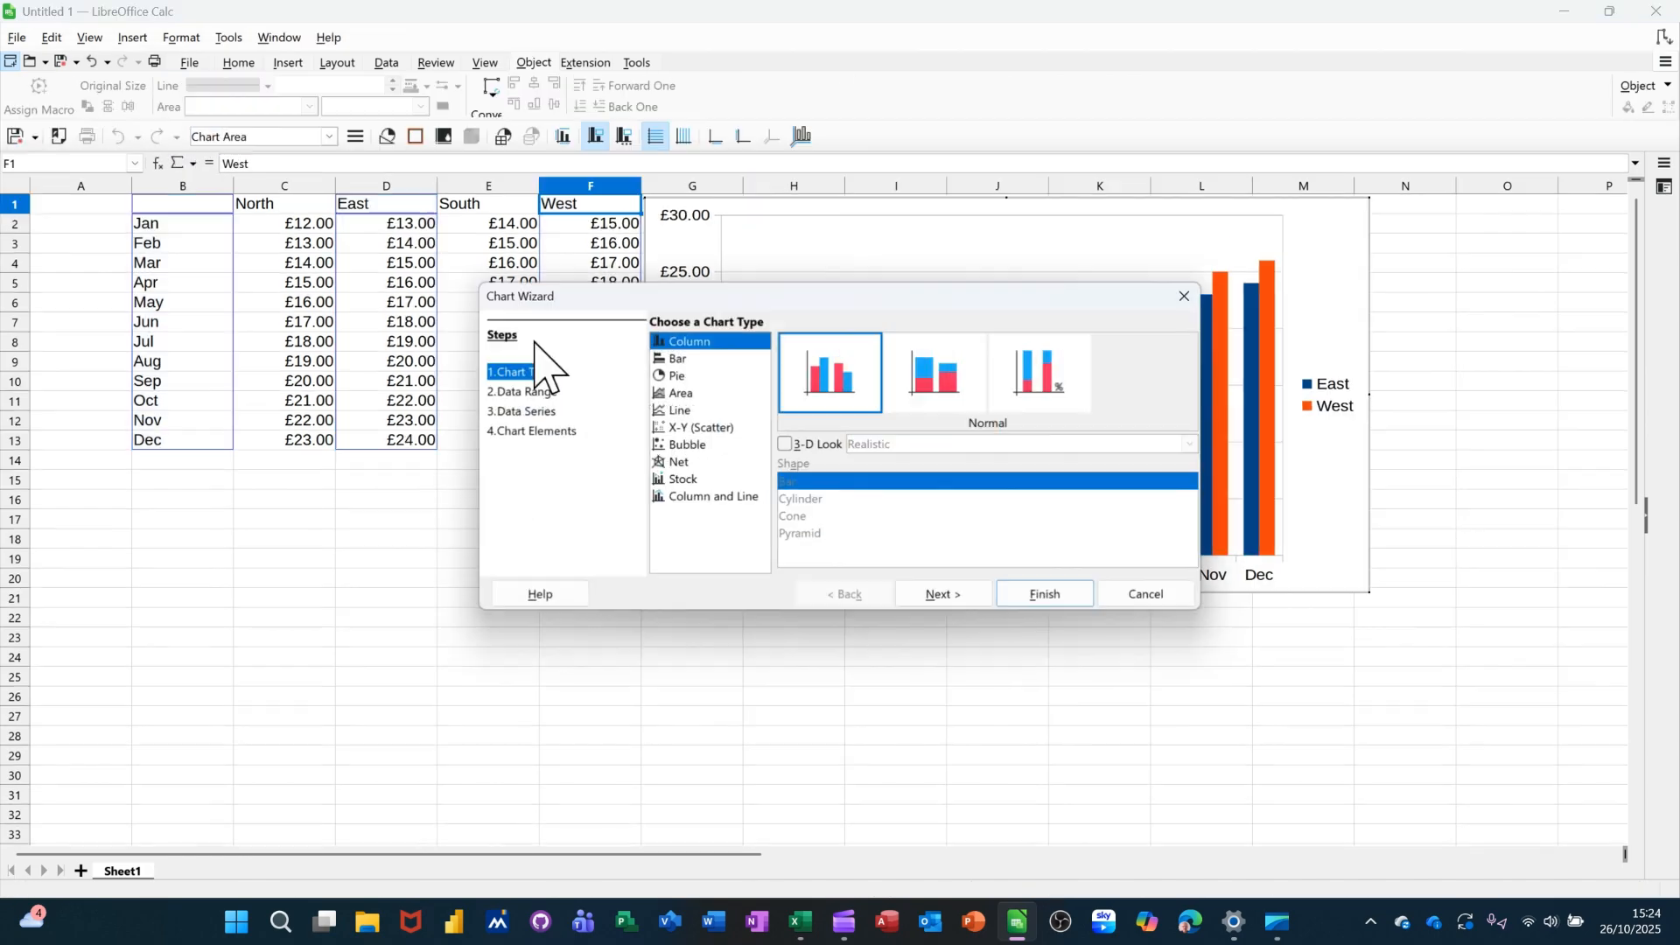
drag(938, 300, 935, 511)
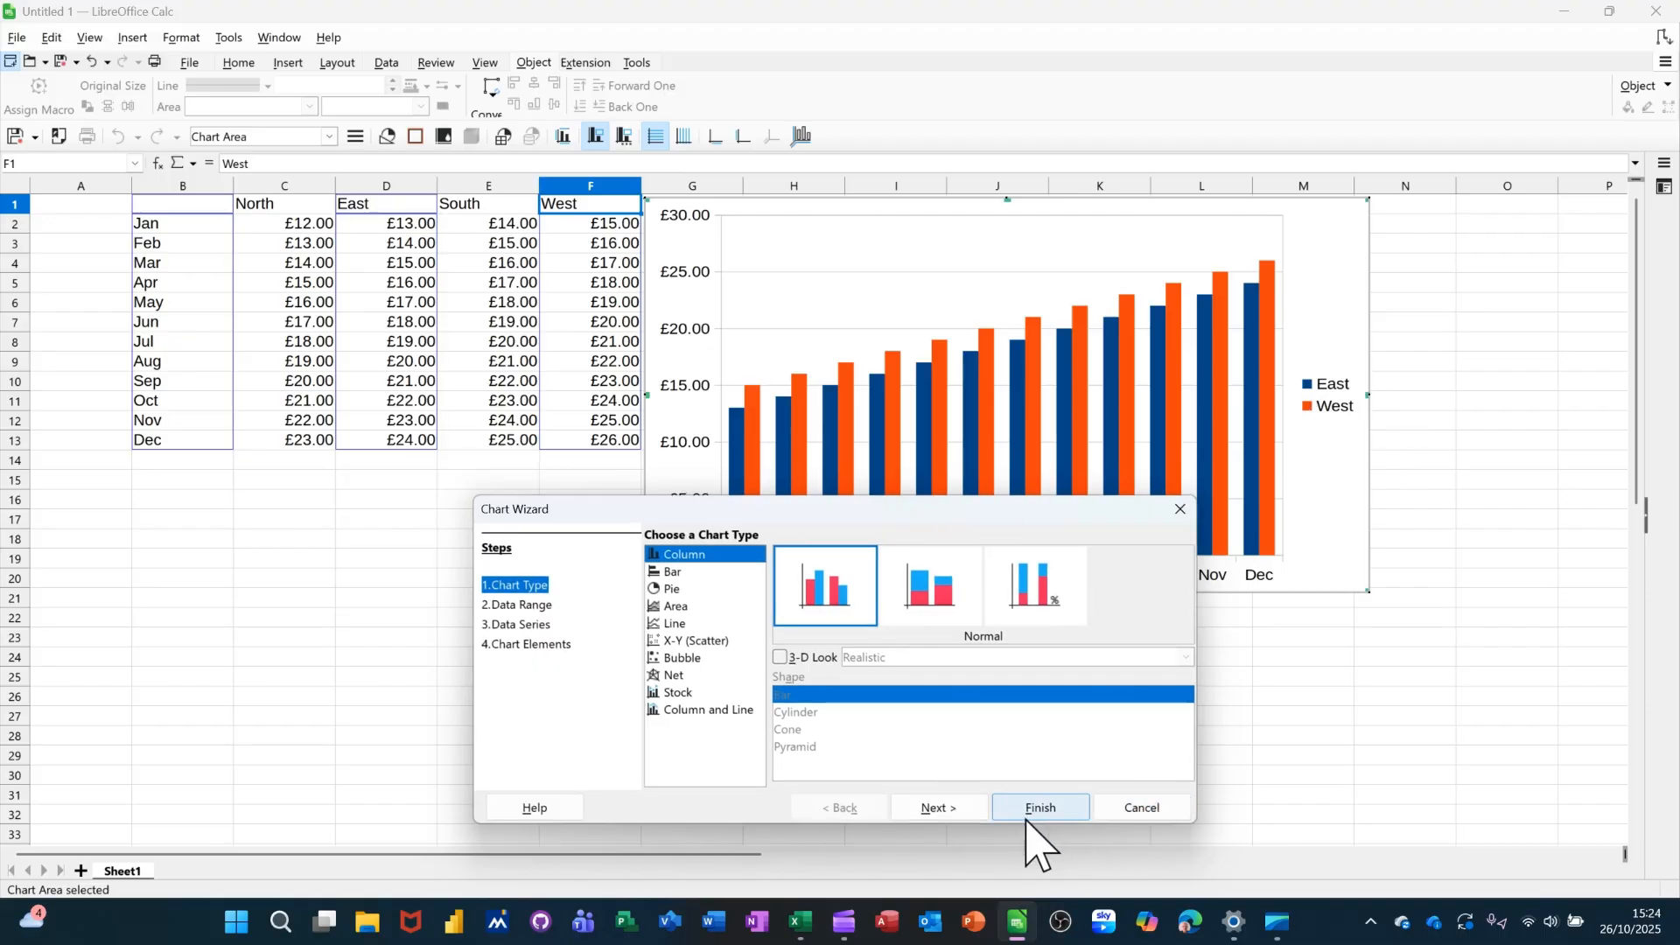
click(1028, 817)
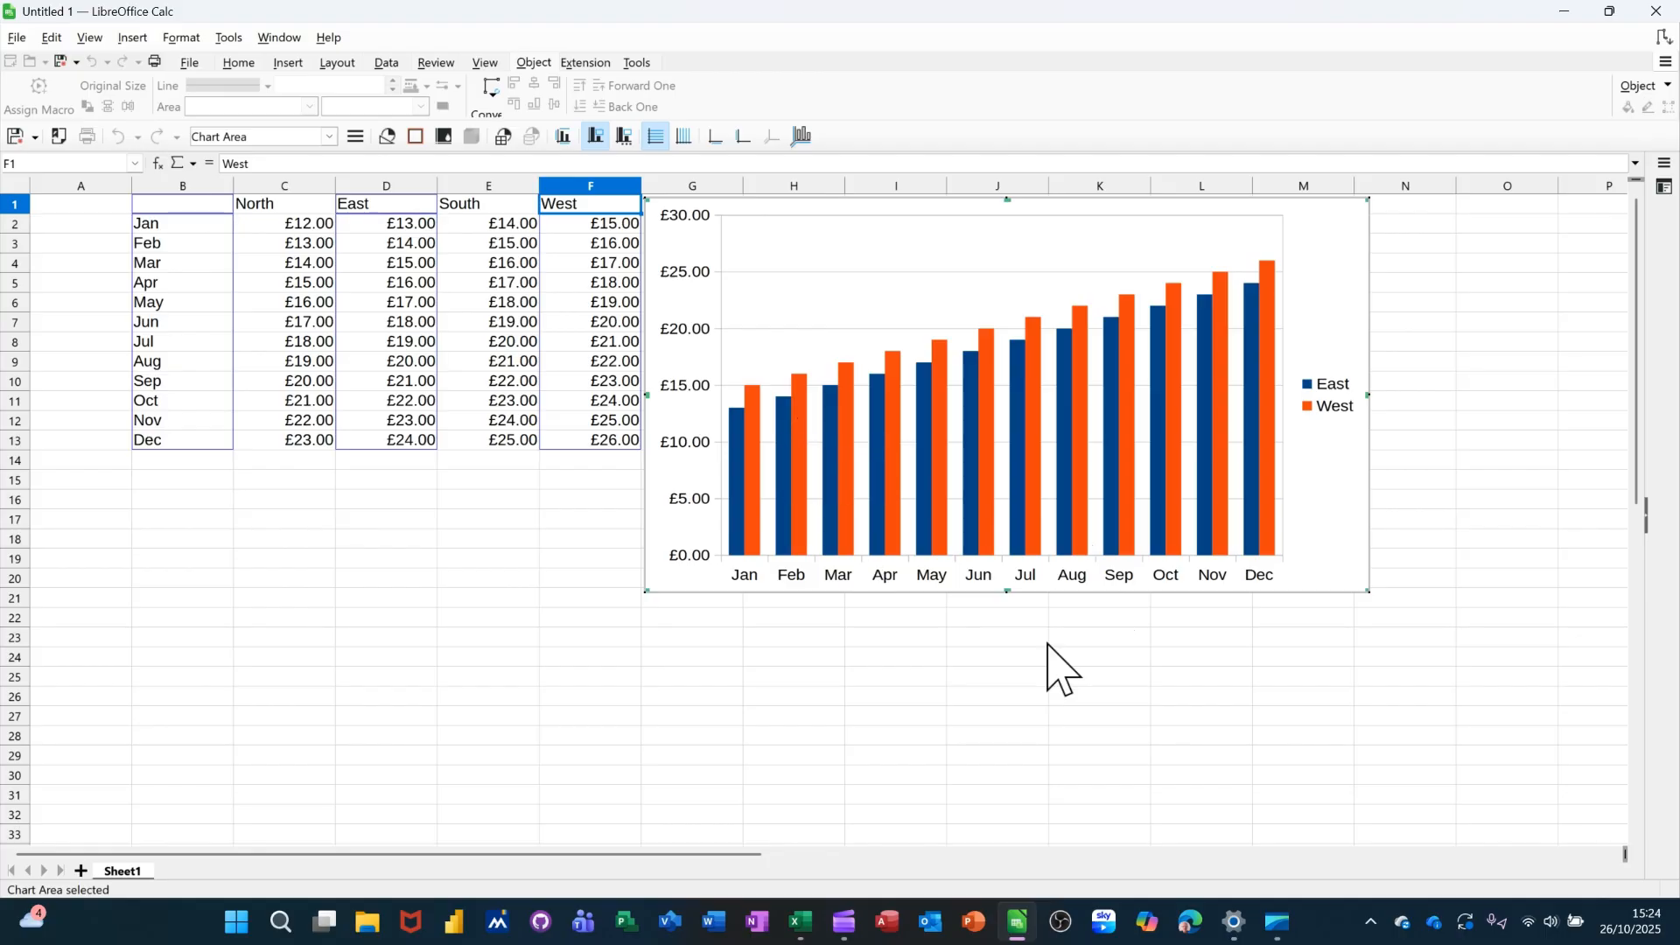
- Delete the East and West column chart from the sheet
key(Delete)
click(989, 491)
click(1508, 558)
click(1339, 529)
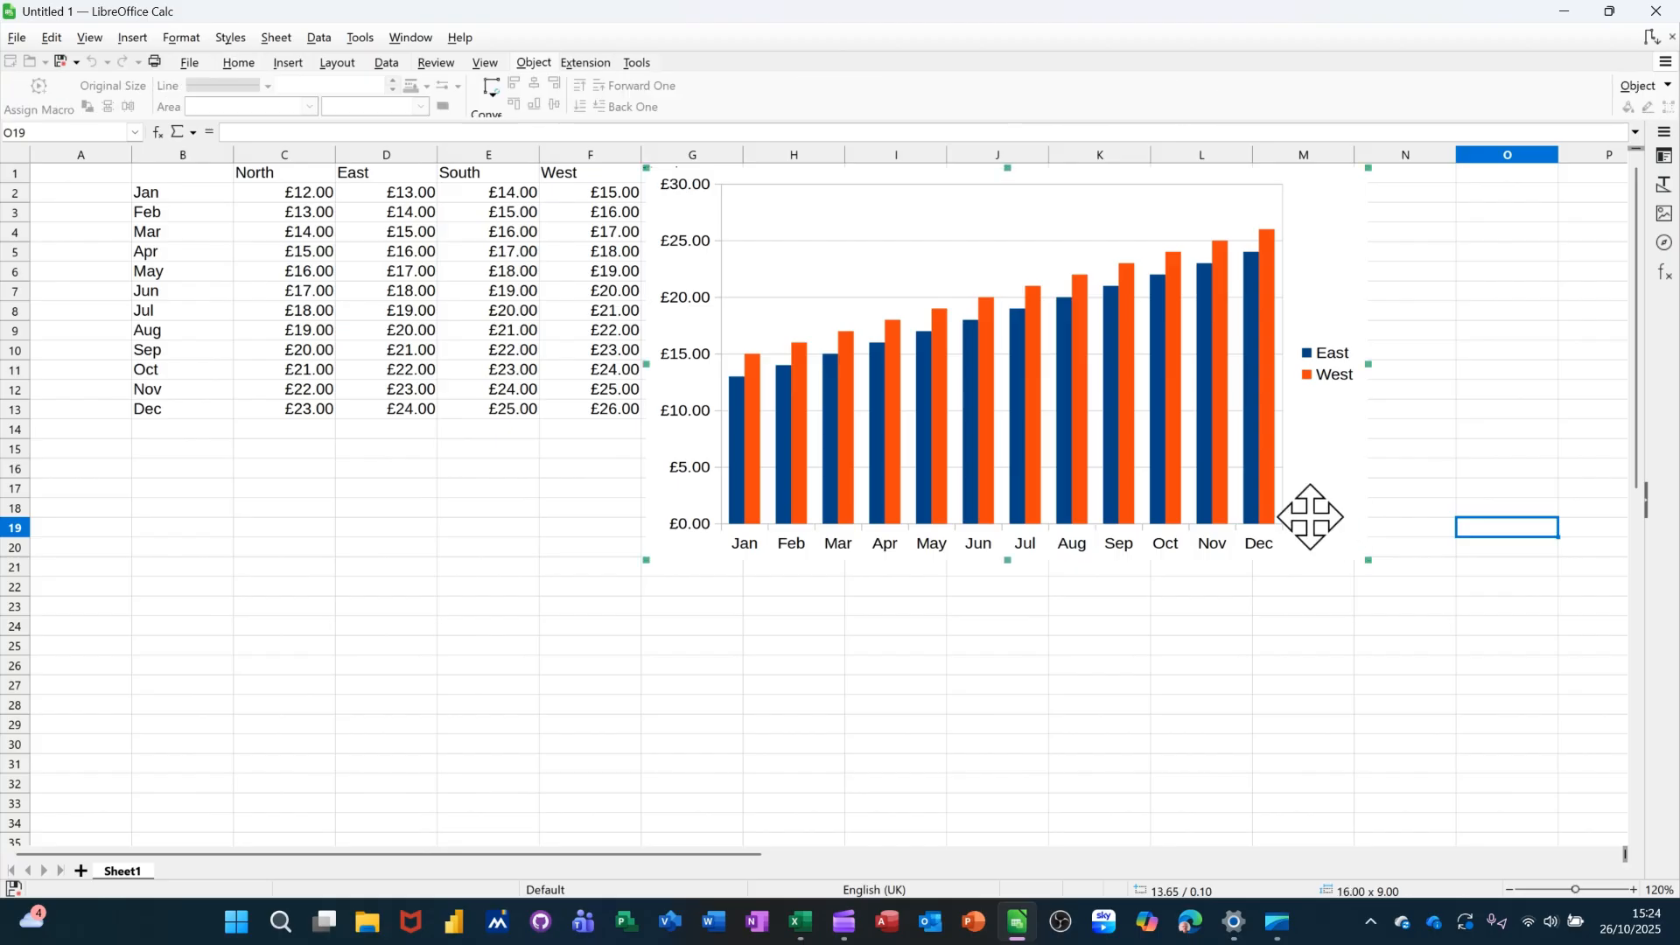
key(Delete)
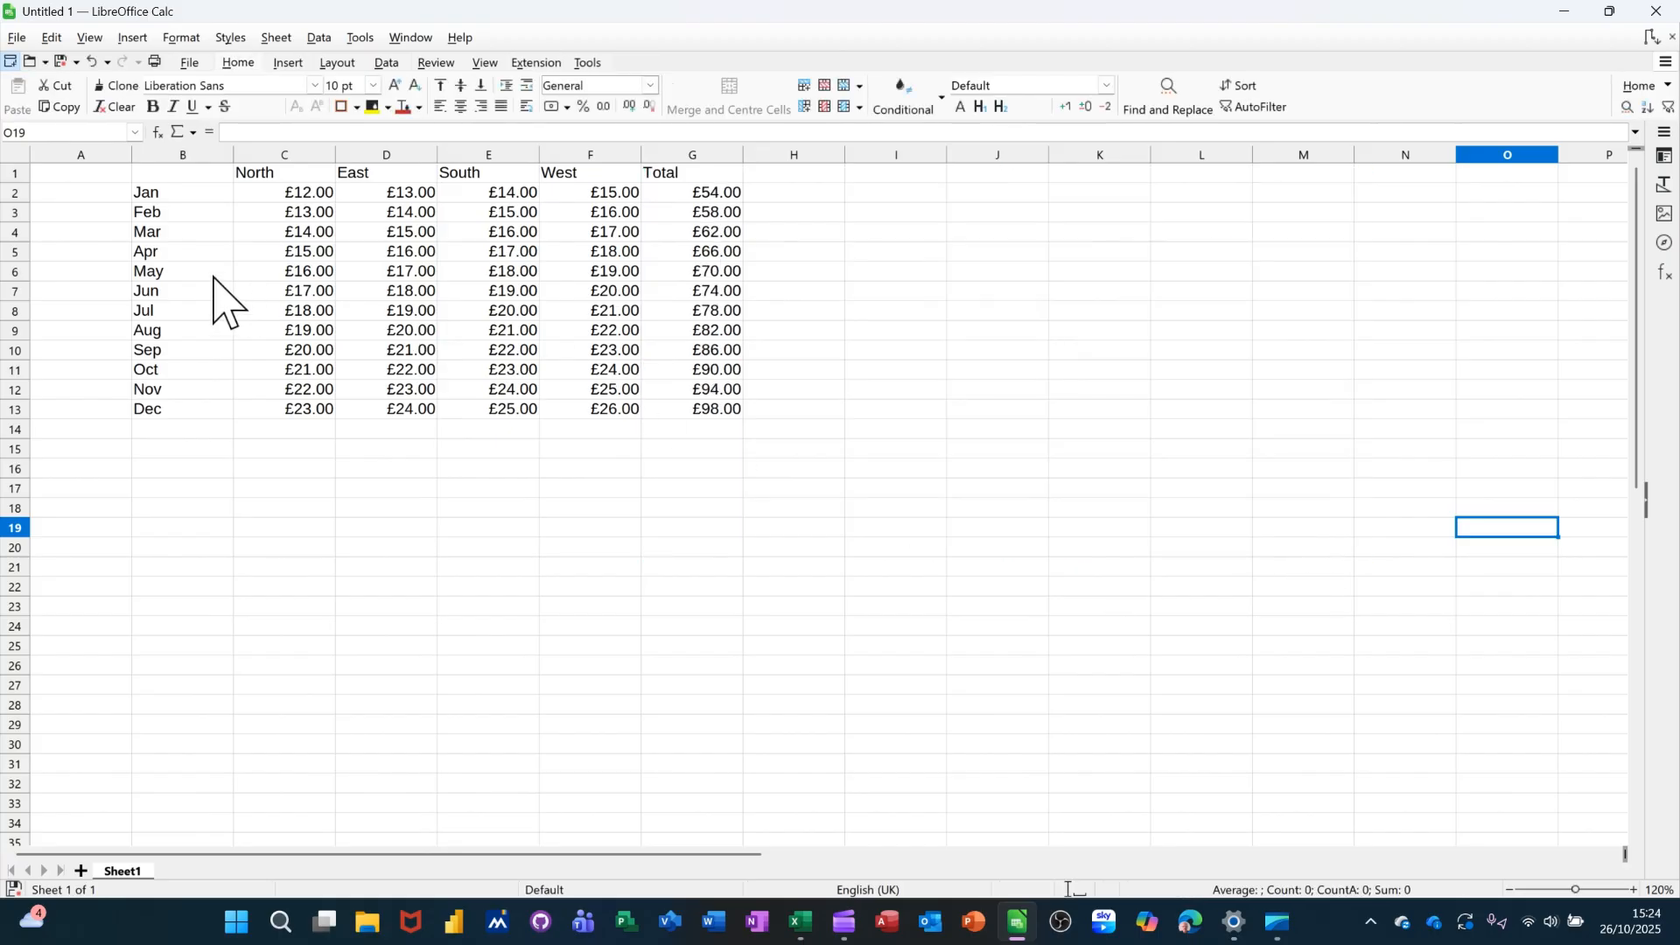
- Insert a normal column chart of the monthly totals from B1:B13 and G1:G13, keeping the default range, series and element settings
drag(159, 176, 172, 406)
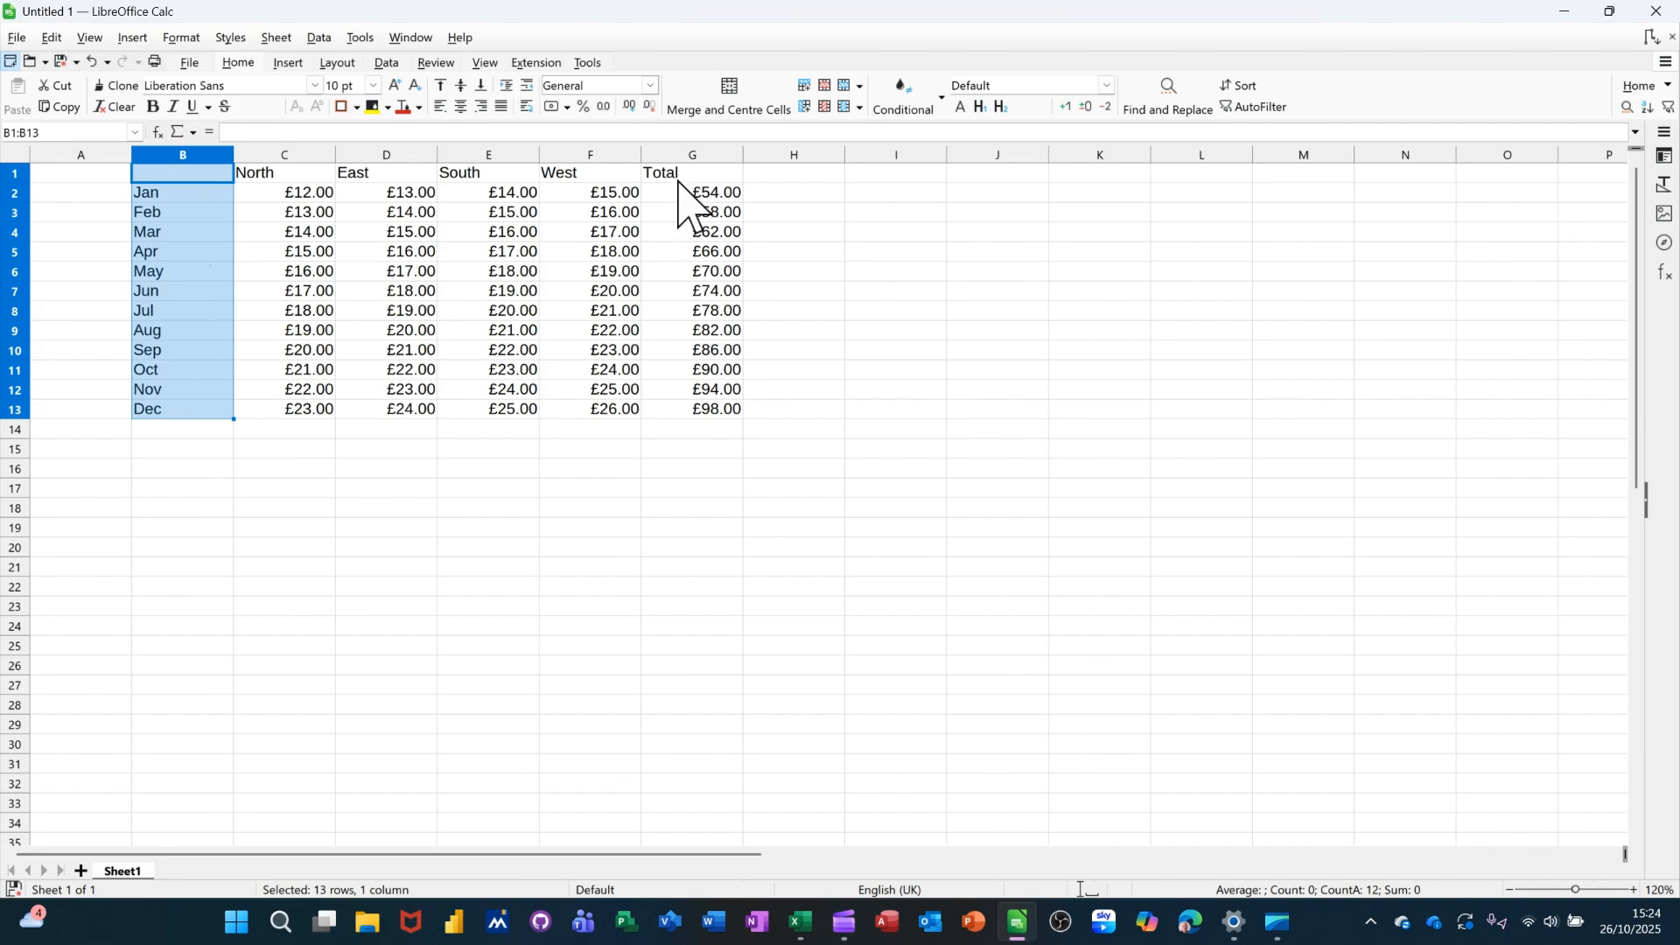
drag(682, 173, 686, 410)
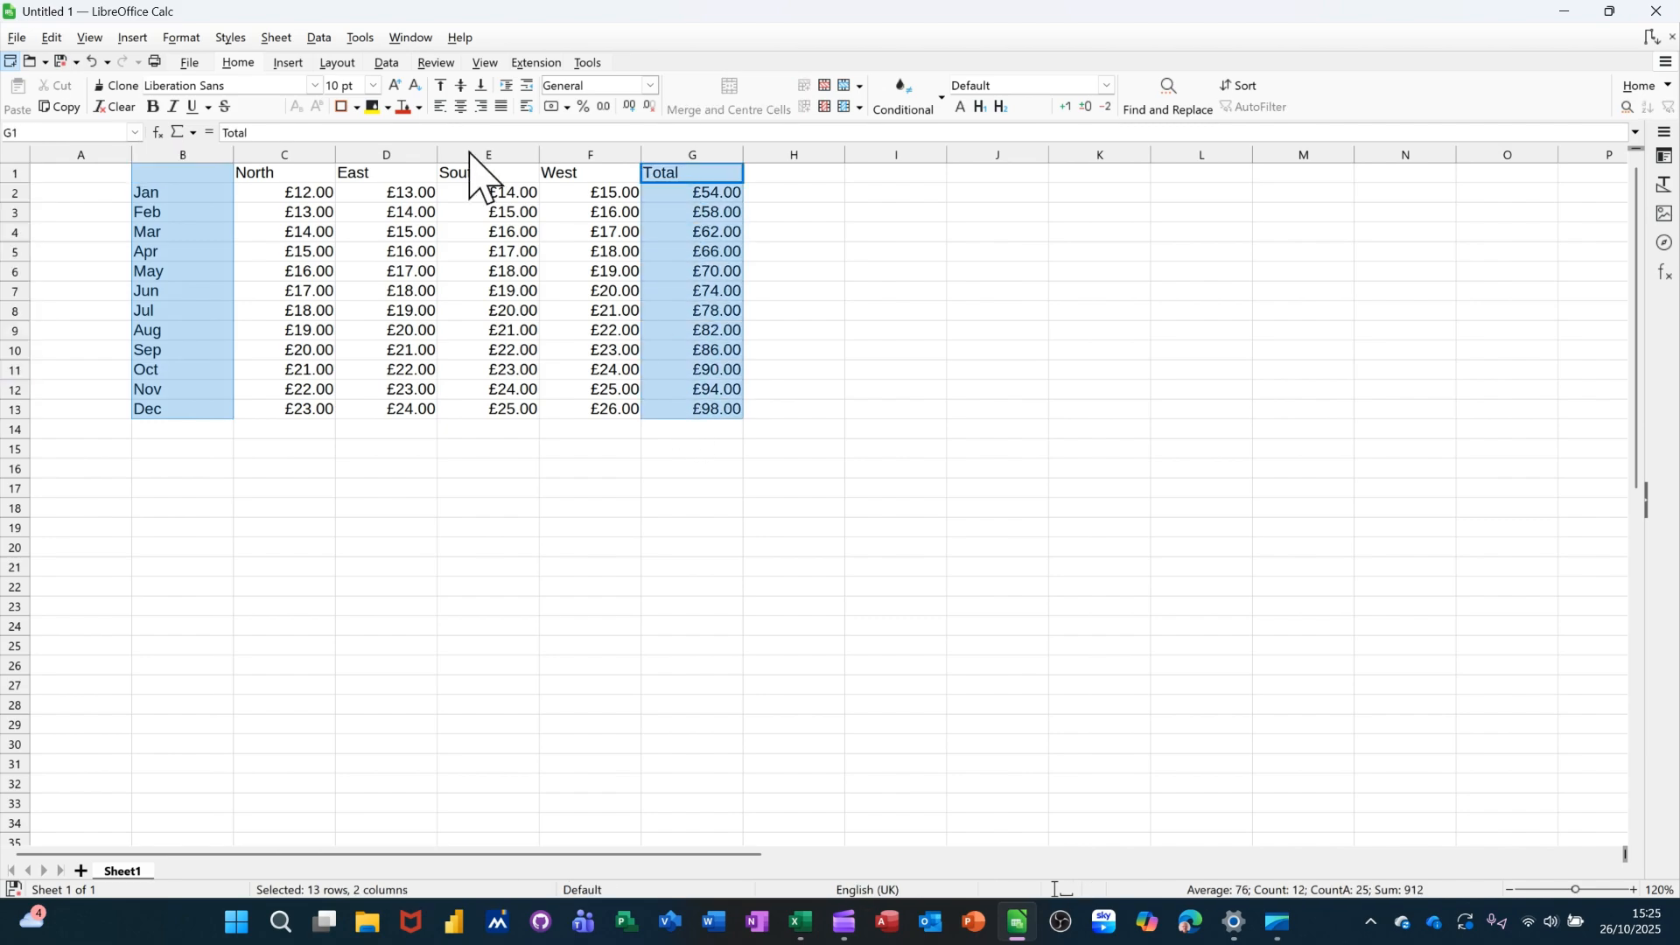
click(287, 63)
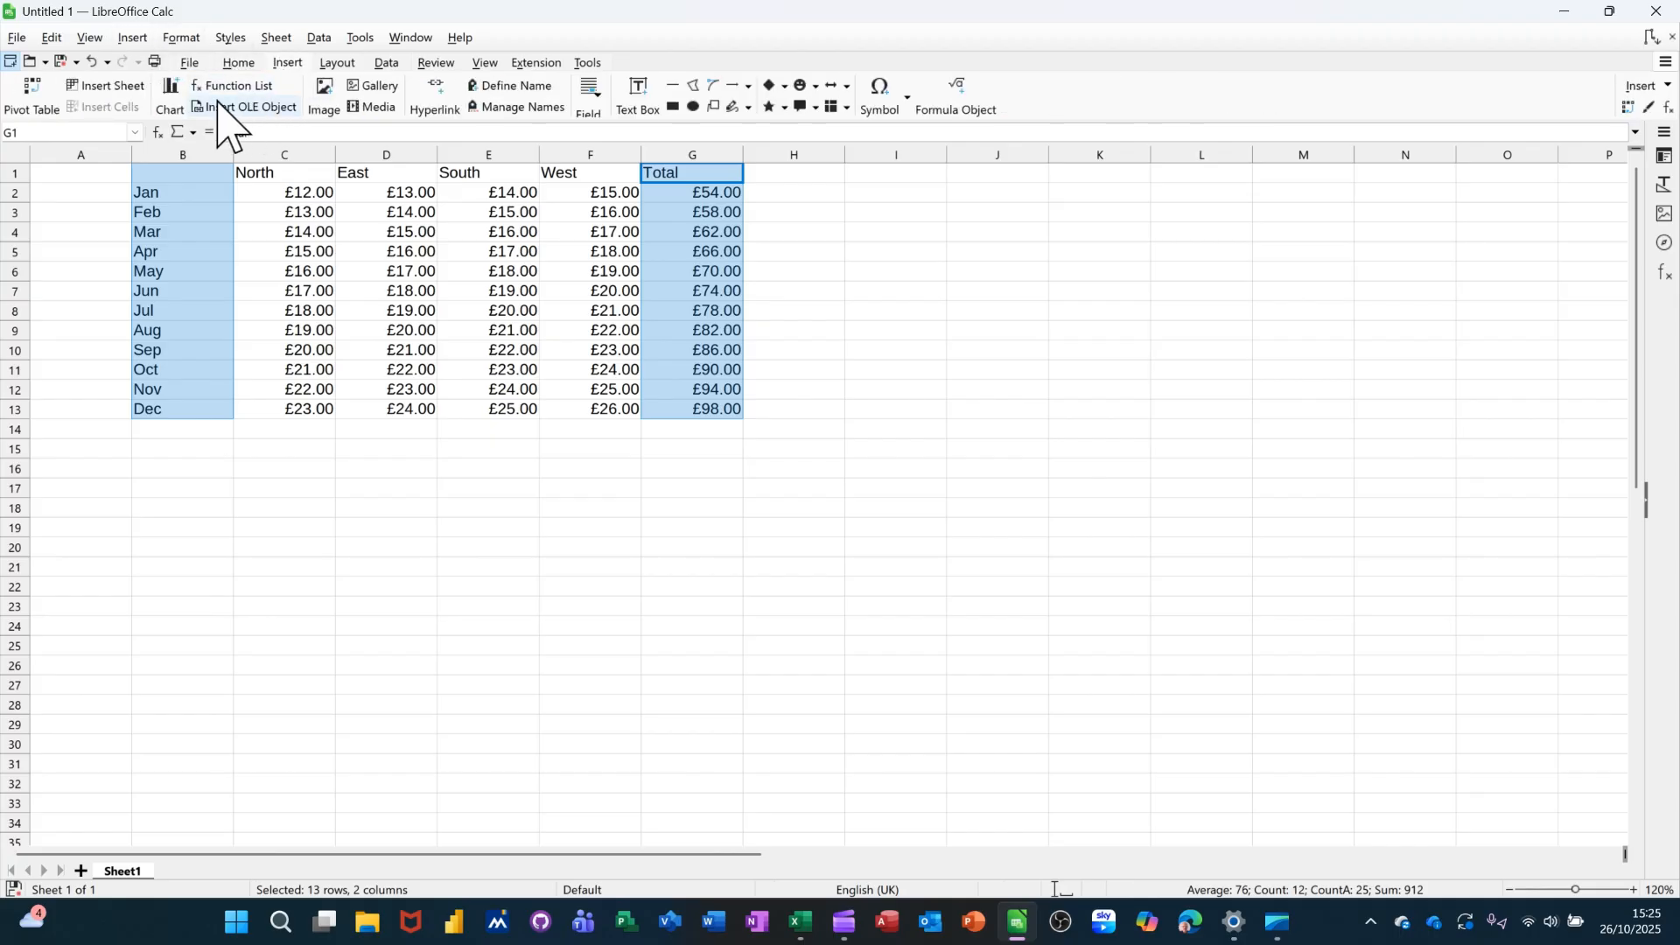
click(170, 90)
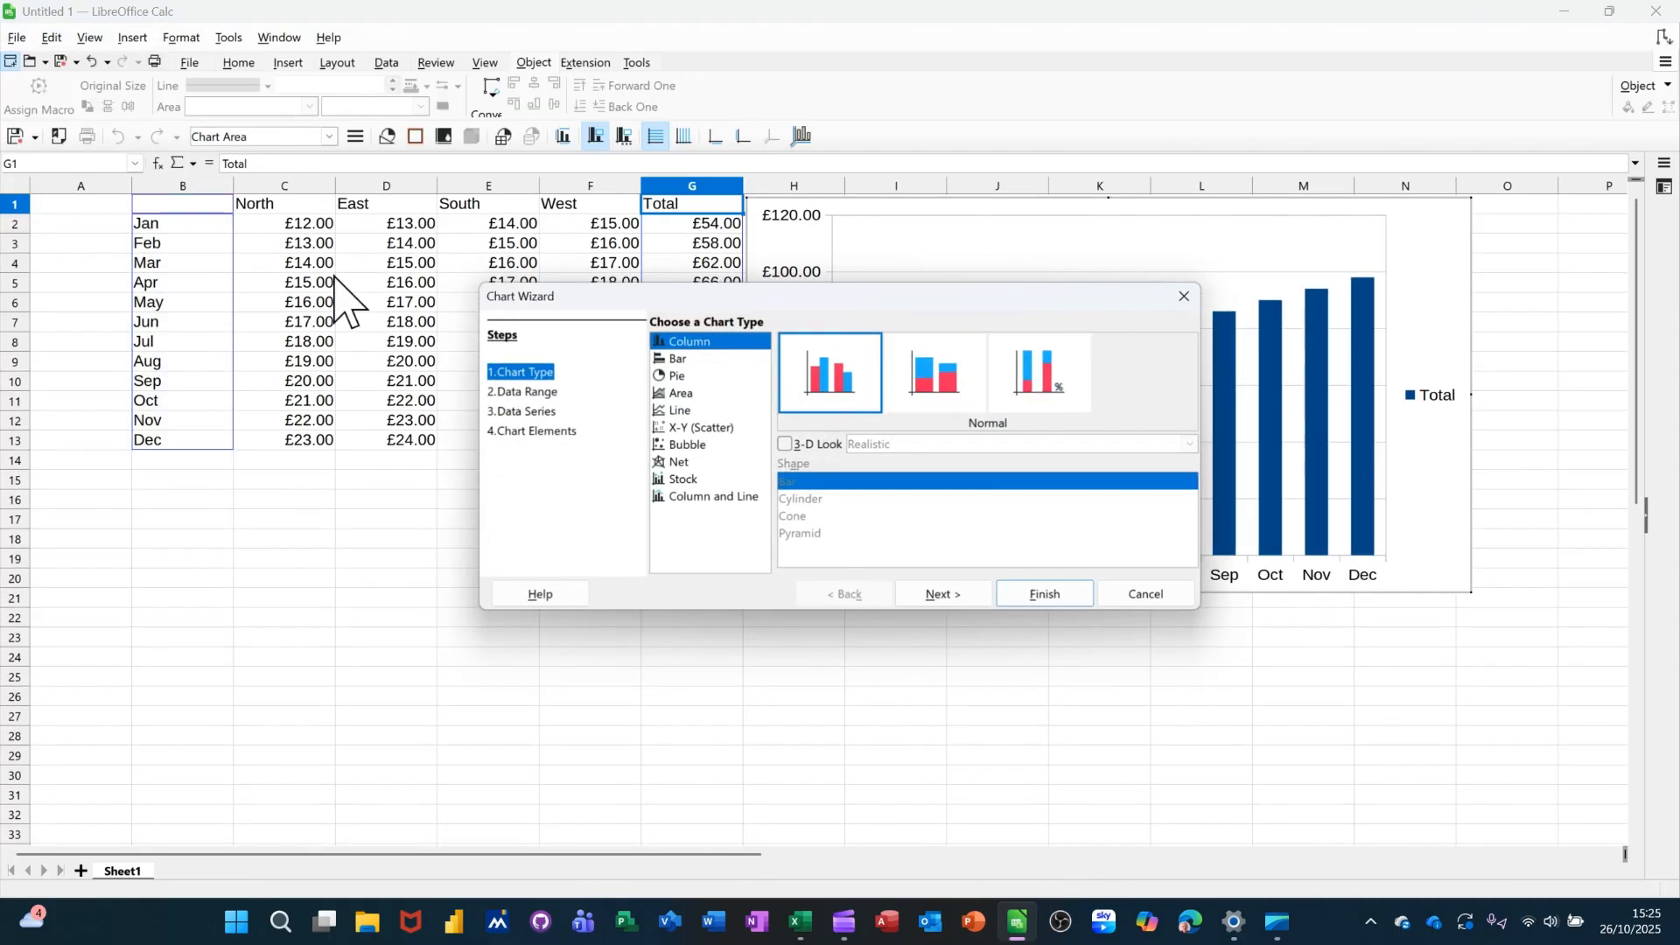
drag(900, 289, 981, 437)
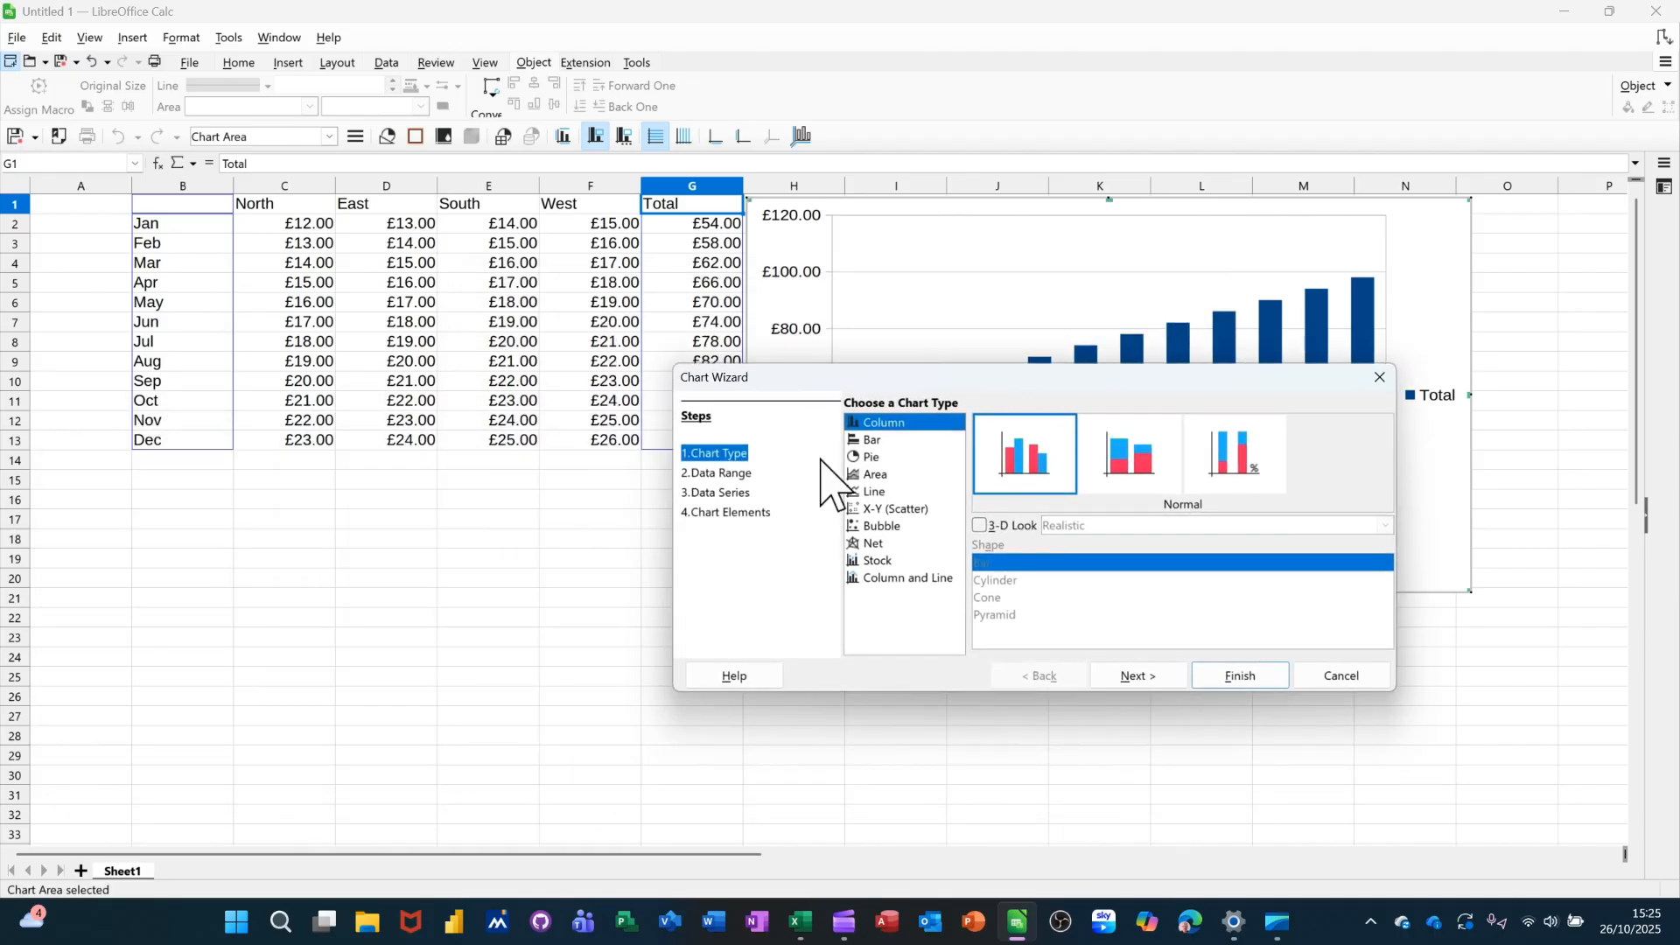
click(720, 473)
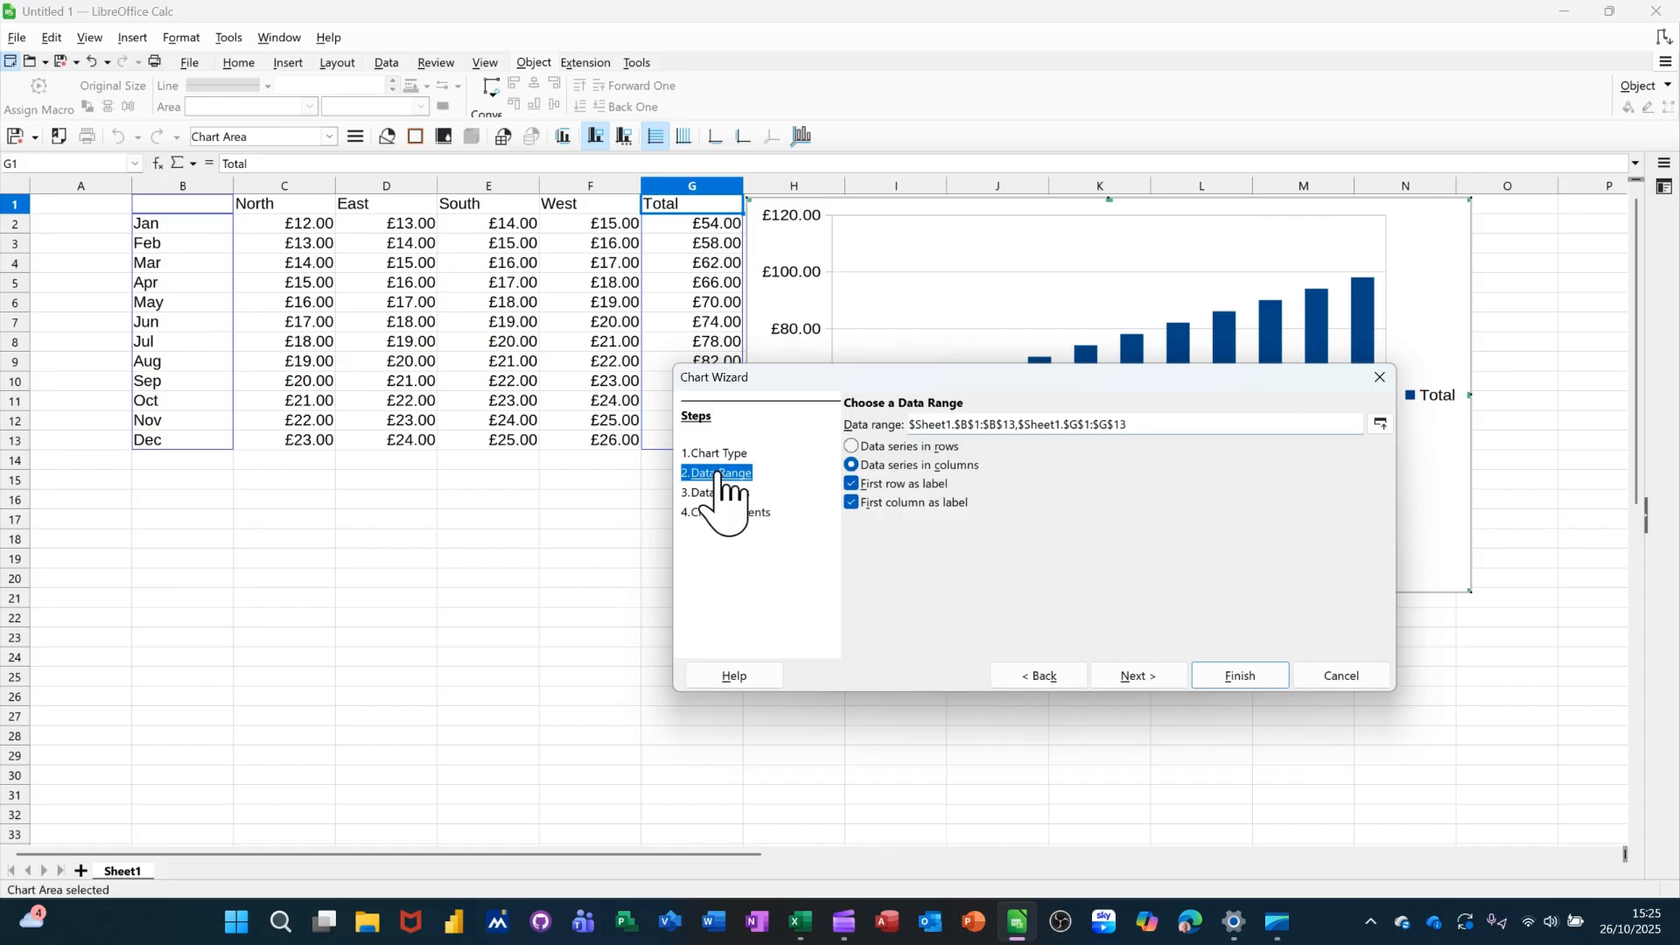
click(719, 511)
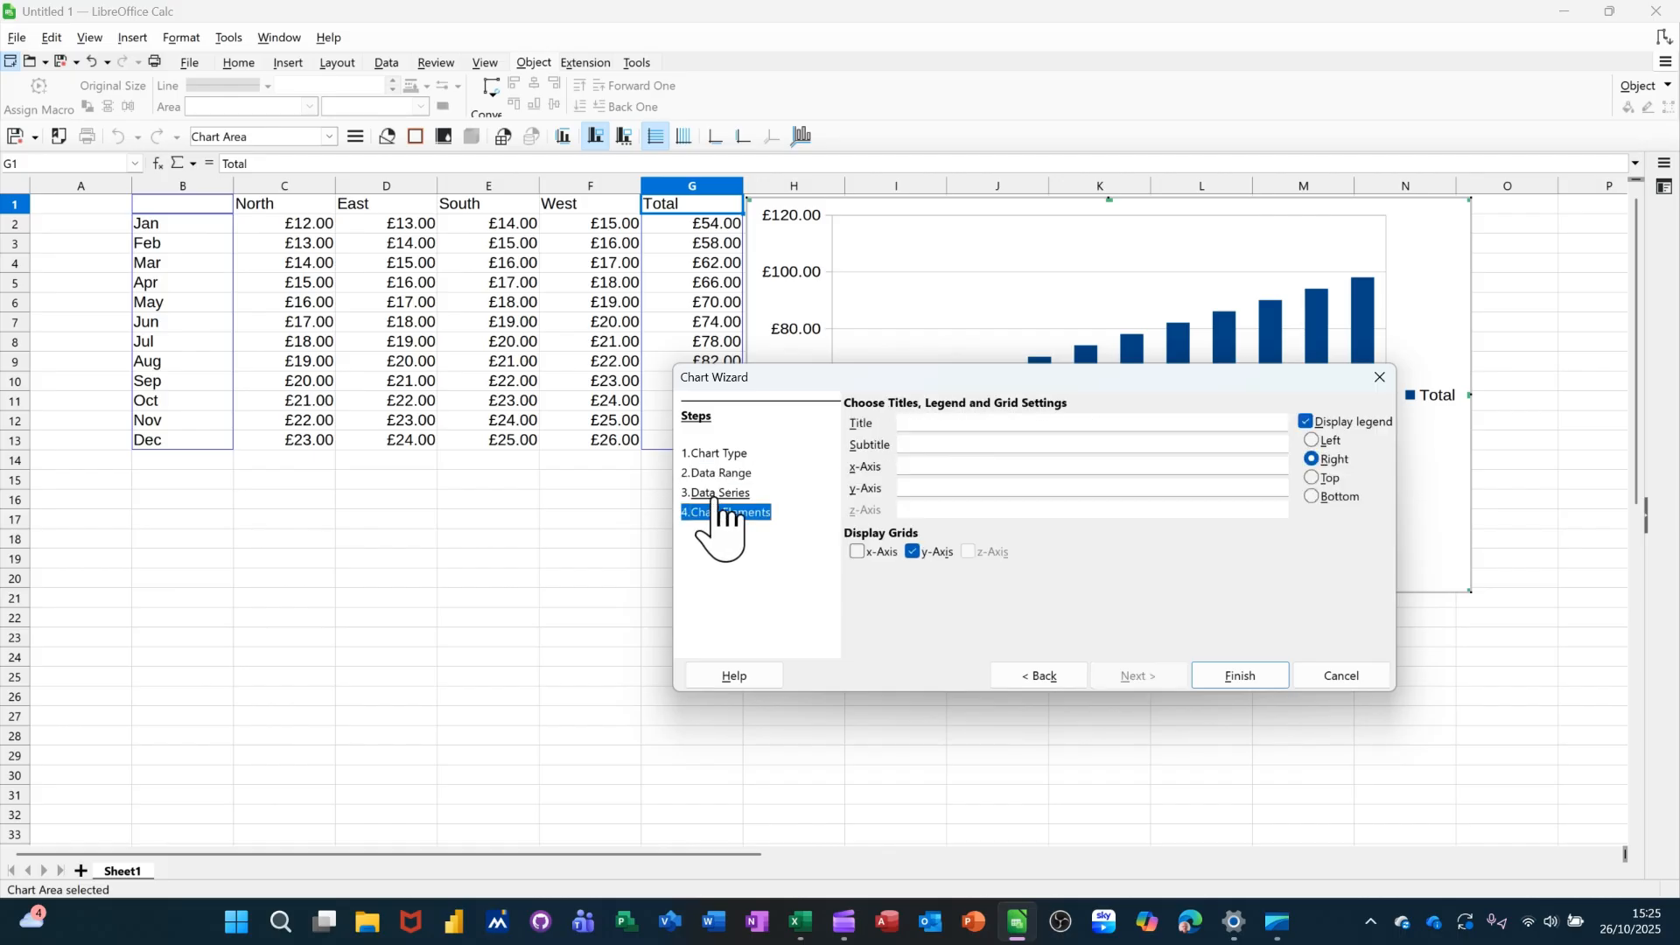
click(716, 495)
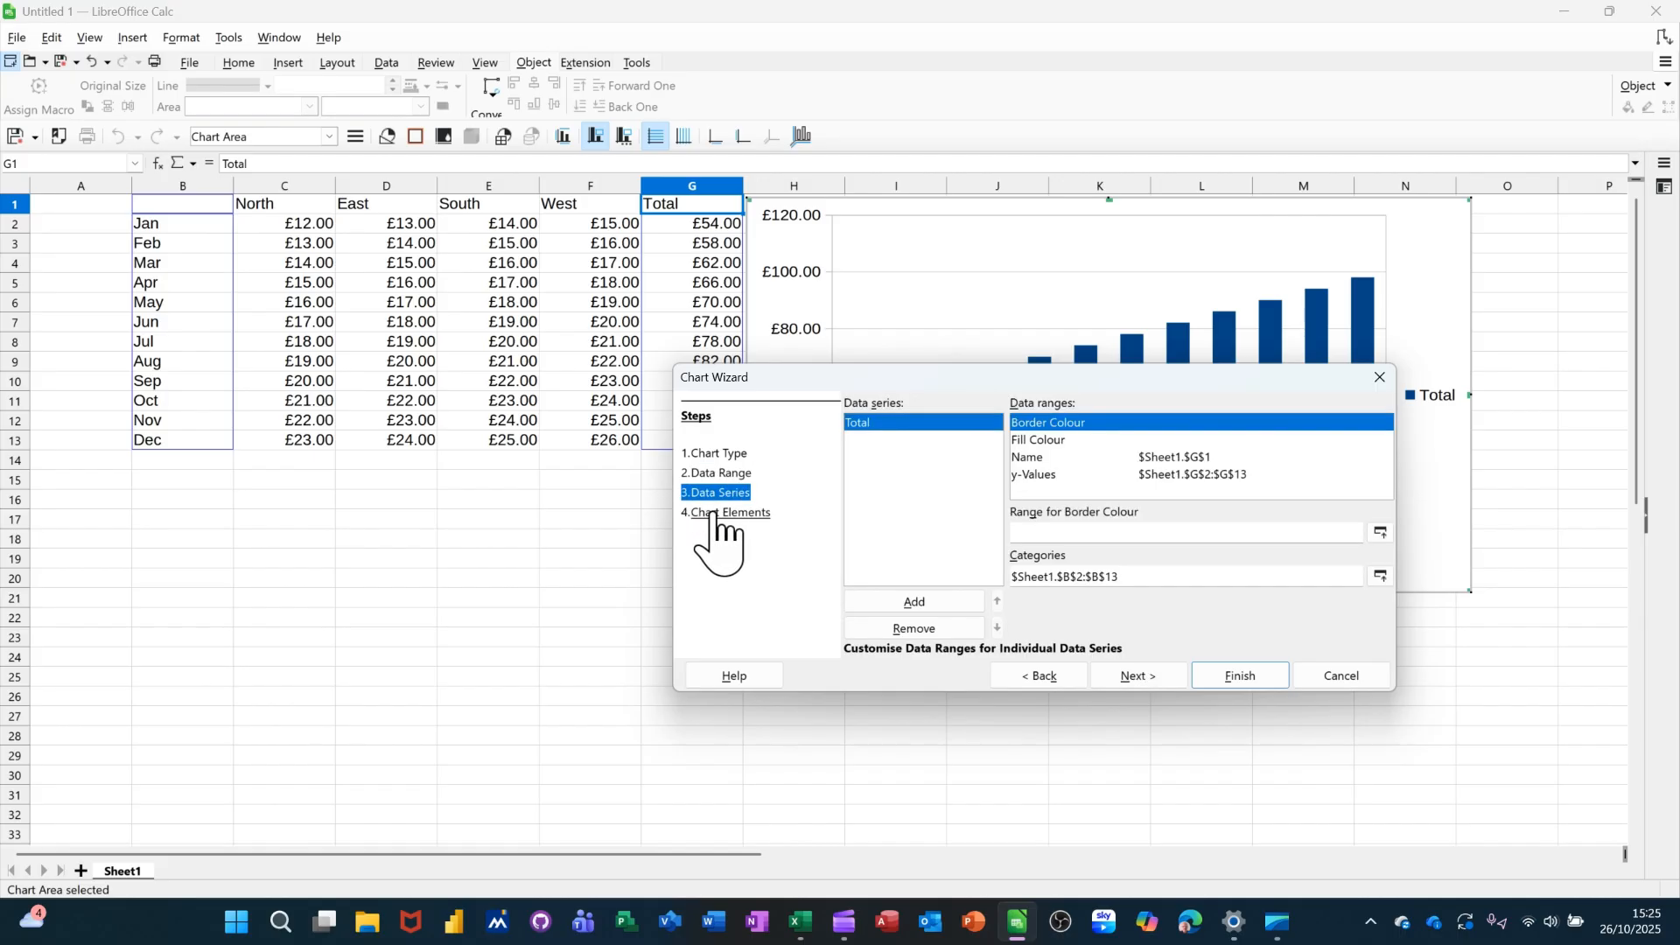
click(716, 513)
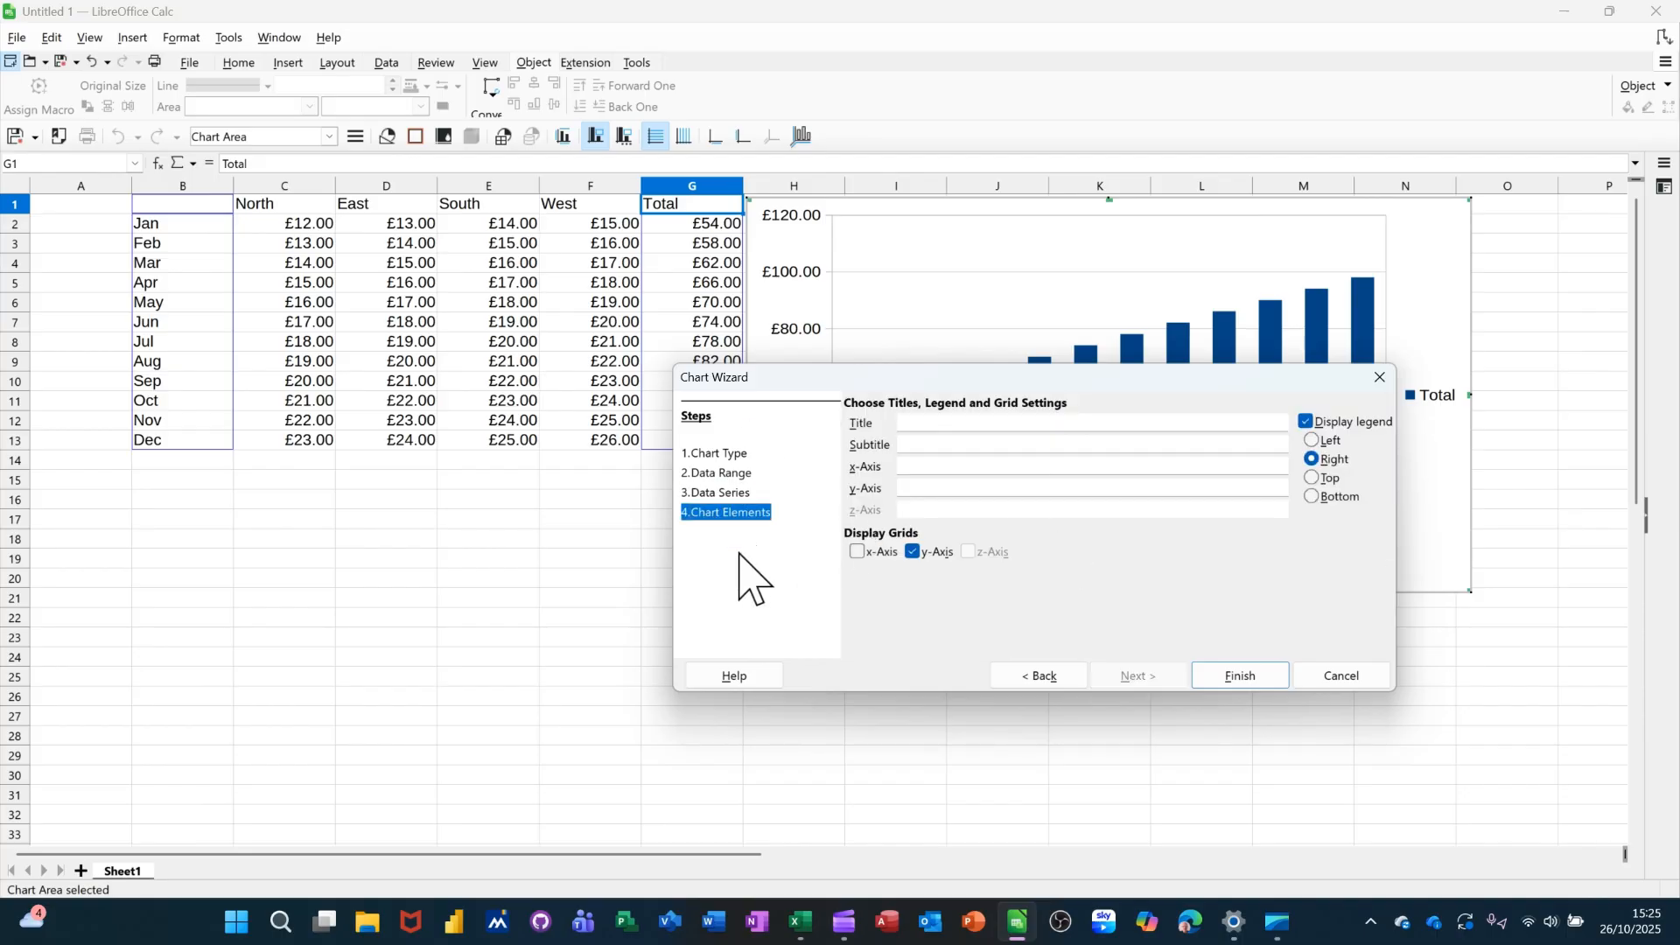
click(1242, 680)
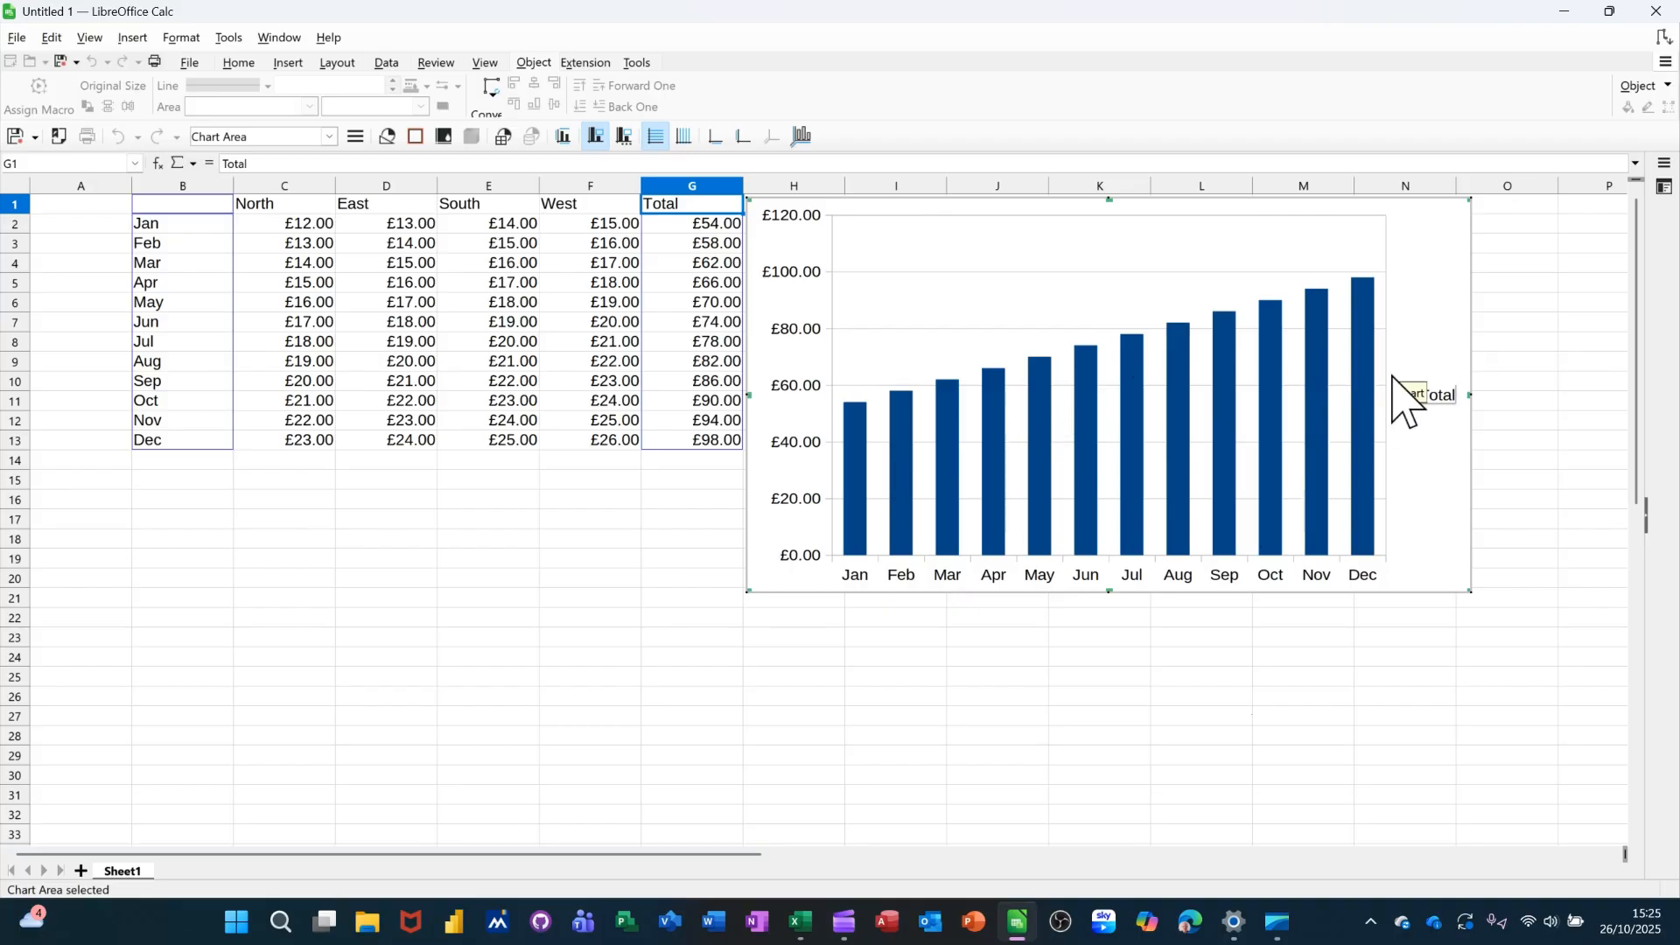
- Remove the legend from the column chart of the monthly totals
click(1420, 394)
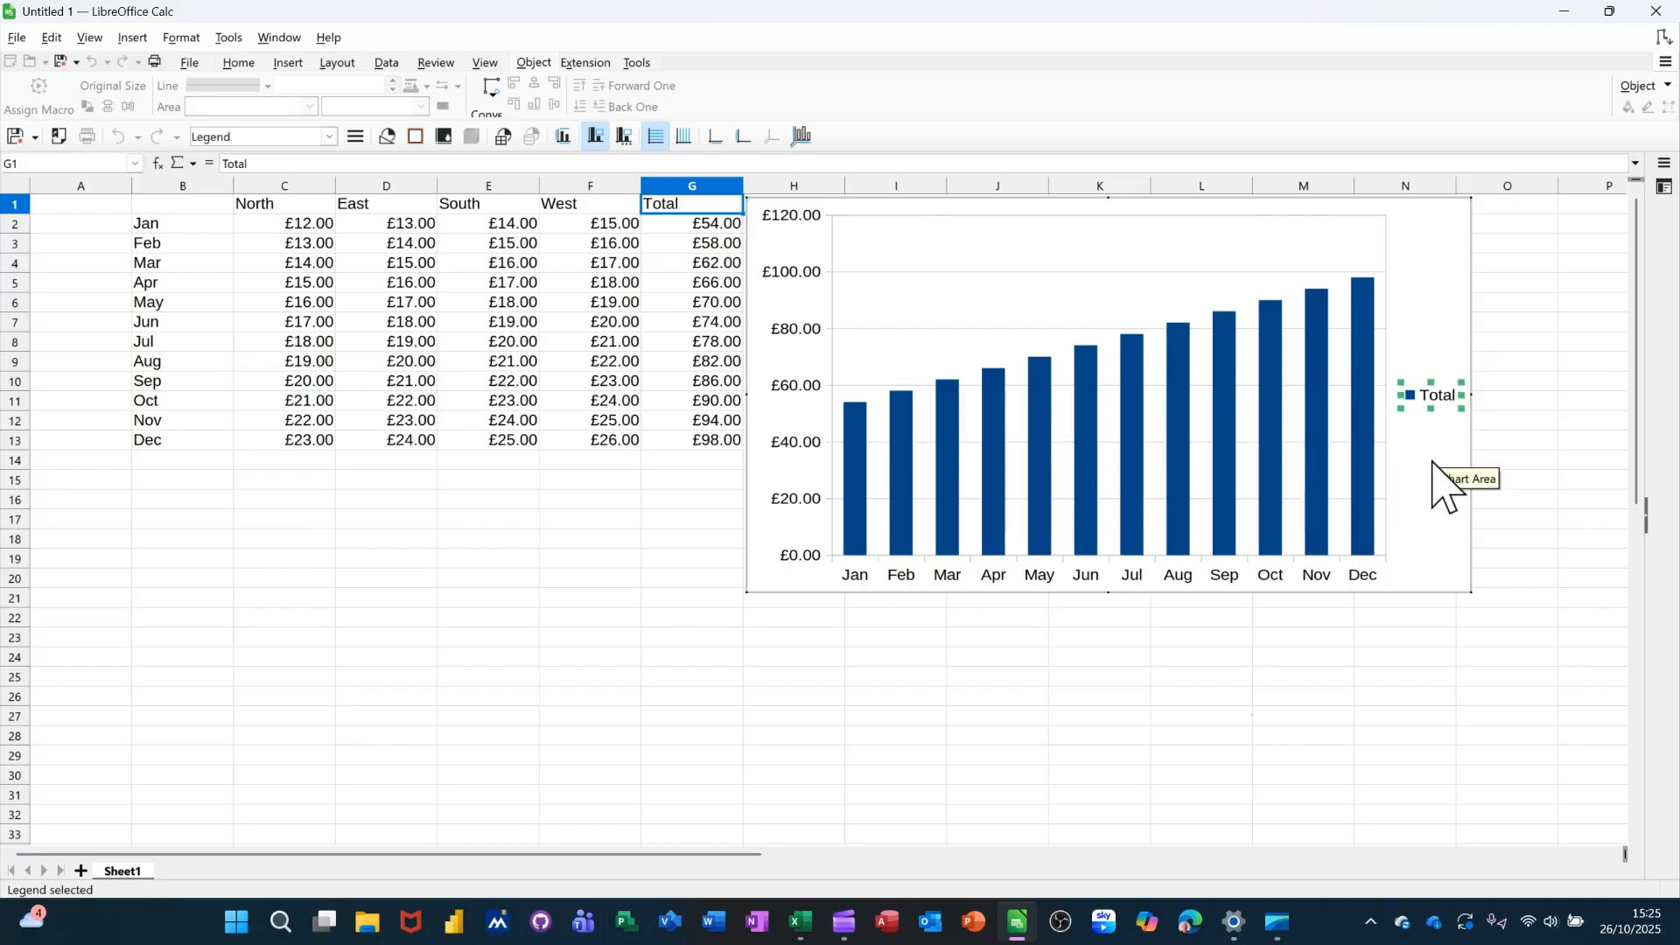
key(Delete)
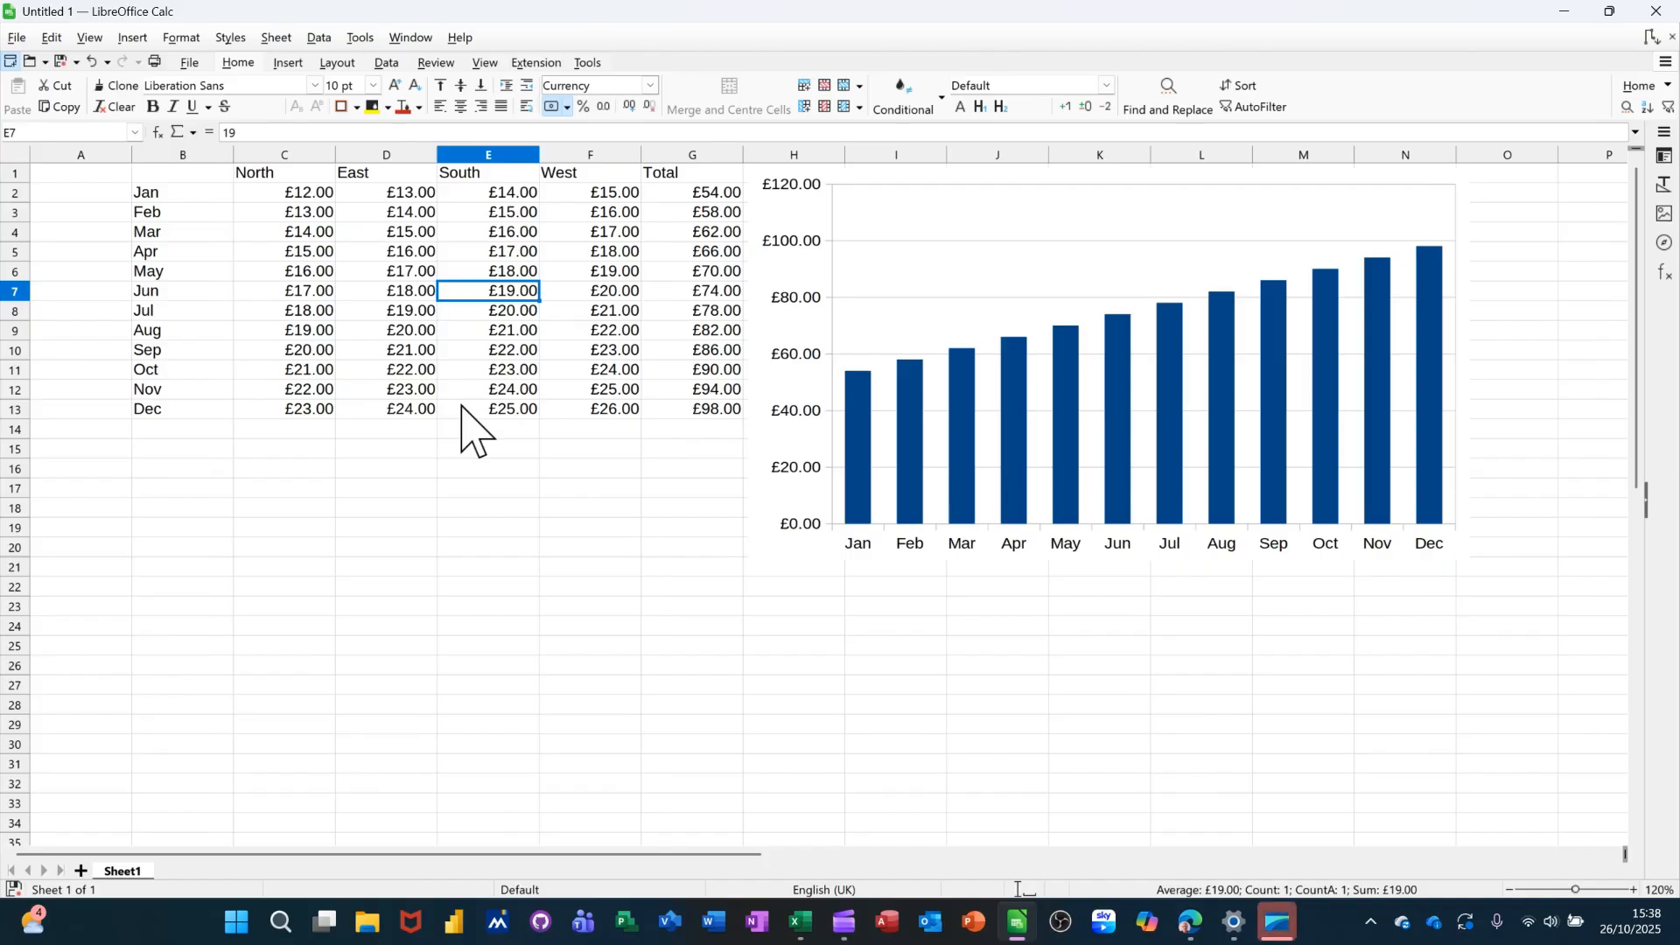
- Delete the column chart of the monthly totals from the sheet
click(760, 568)
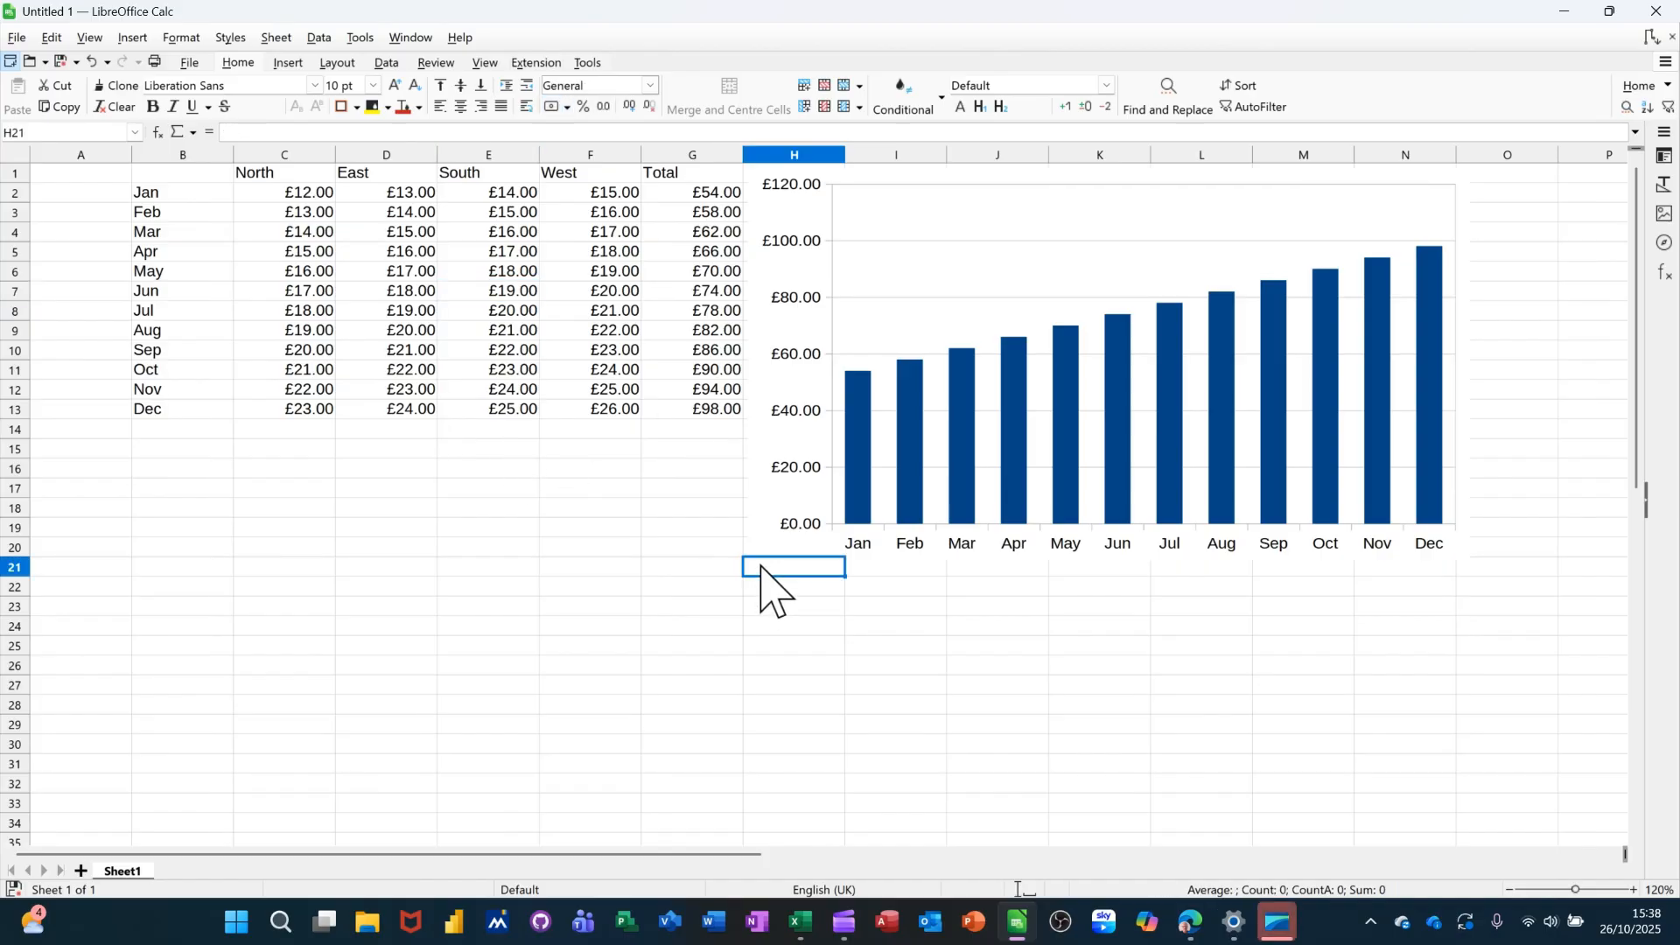
click(767, 509)
key(Delete)
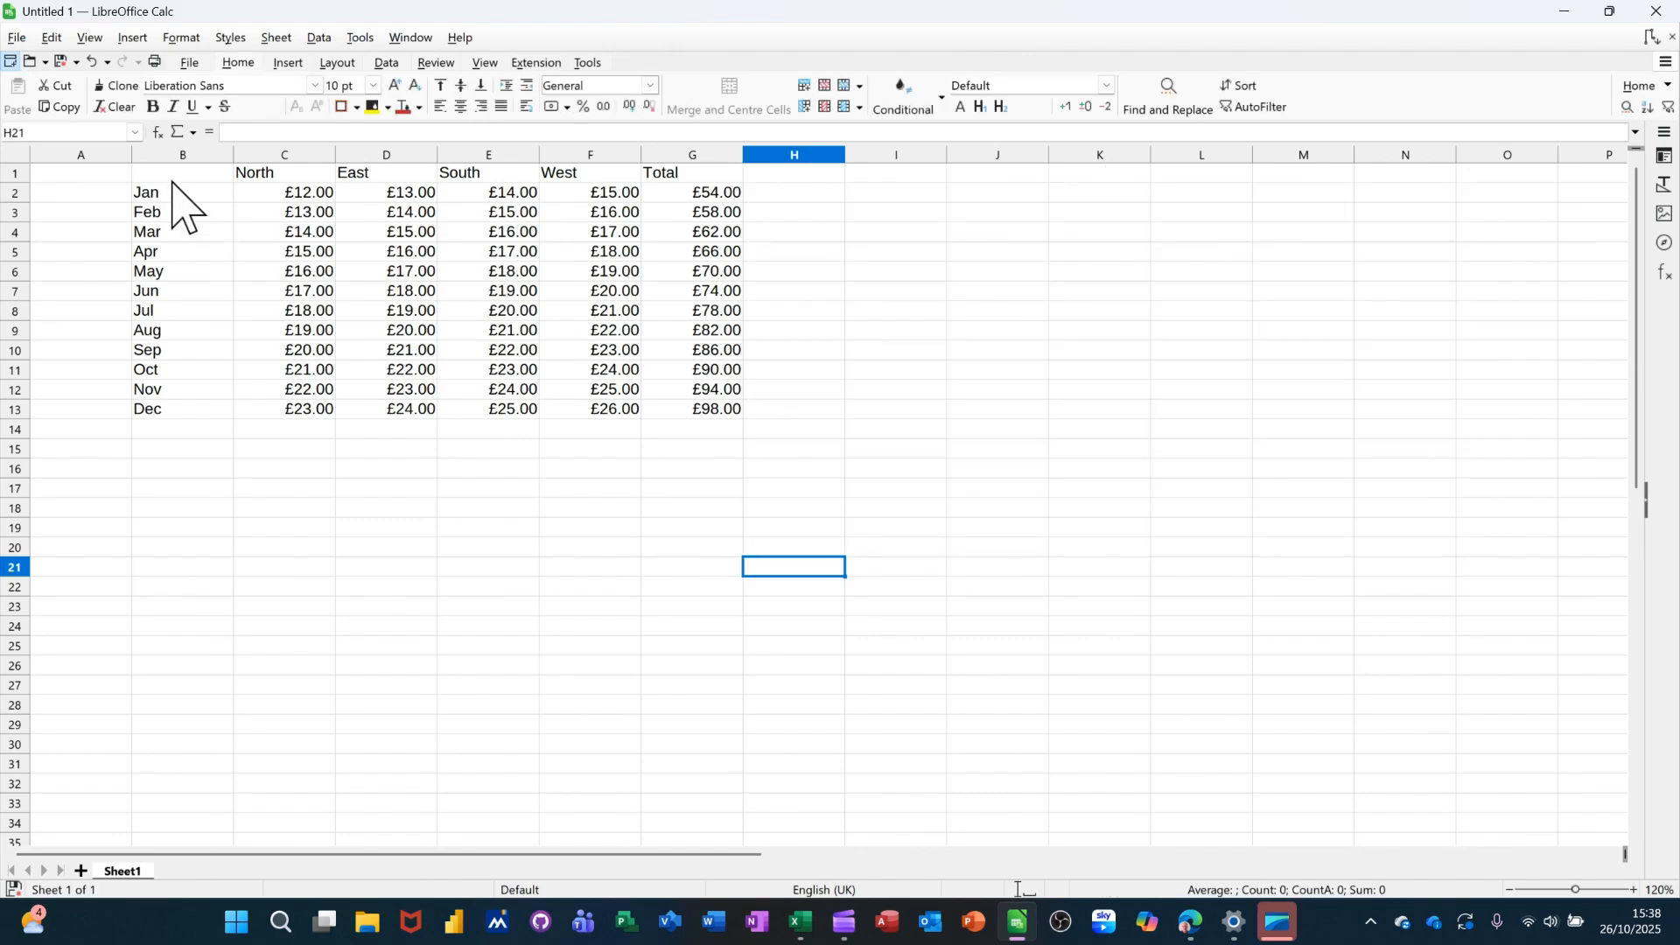
- Insert a normal column chart from the months in B1:B13 and the totals in G1:G13, accepting the wizard's defaults, and leave chart editing
drag(167, 172, 175, 407)
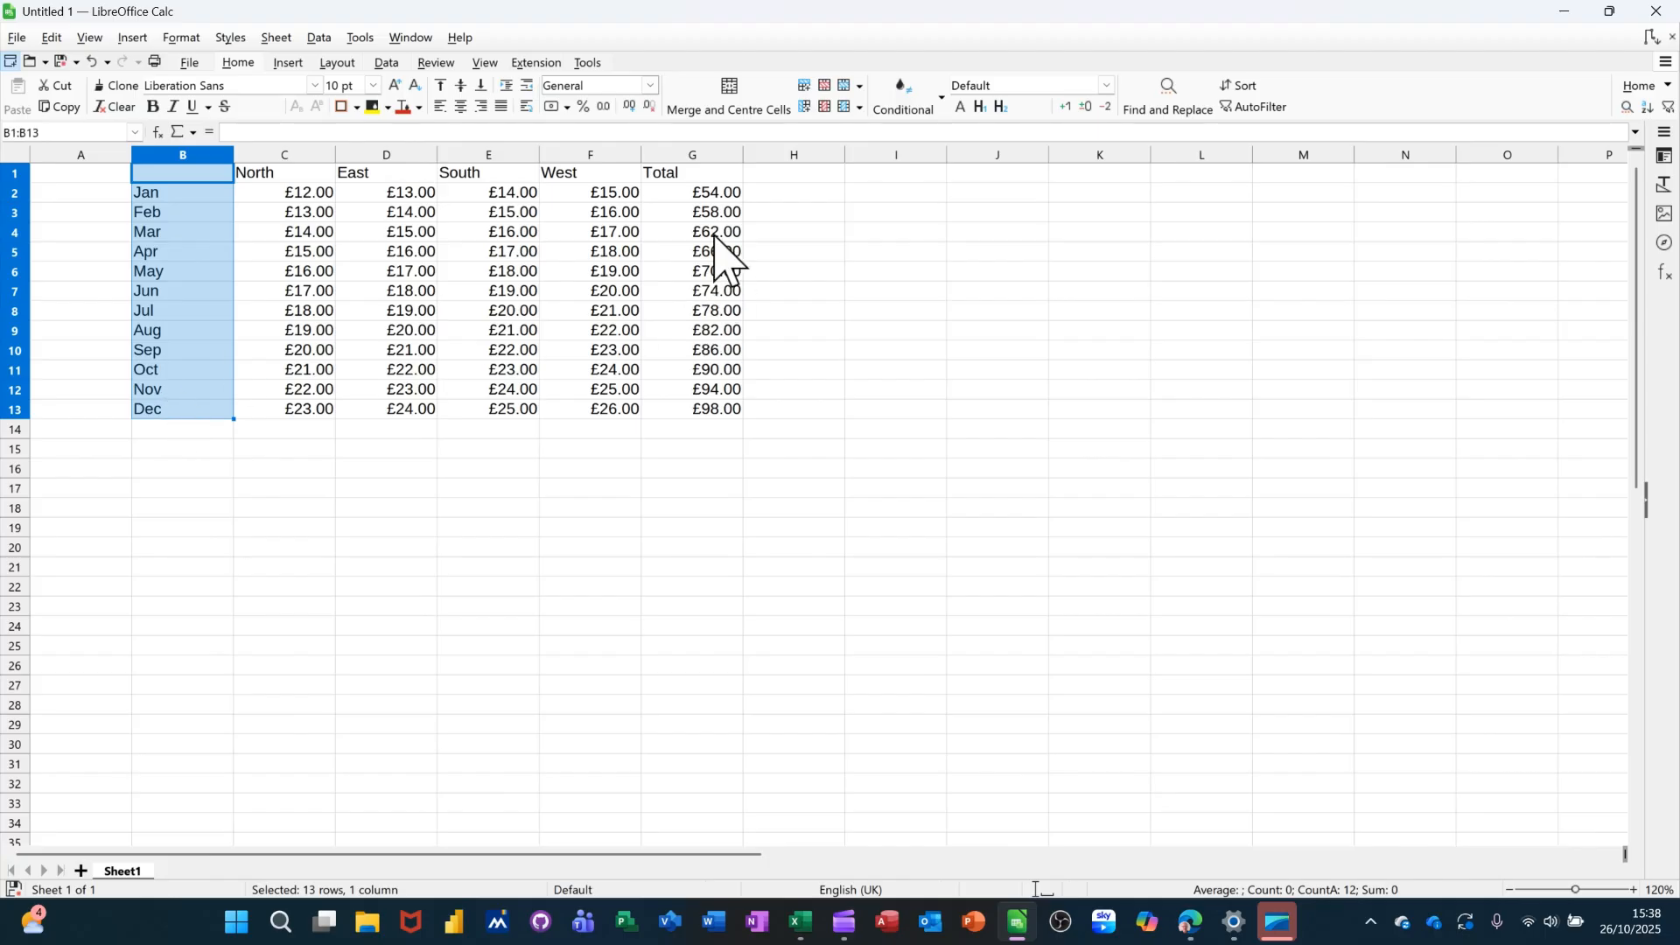
drag(673, 174, 681, 427)
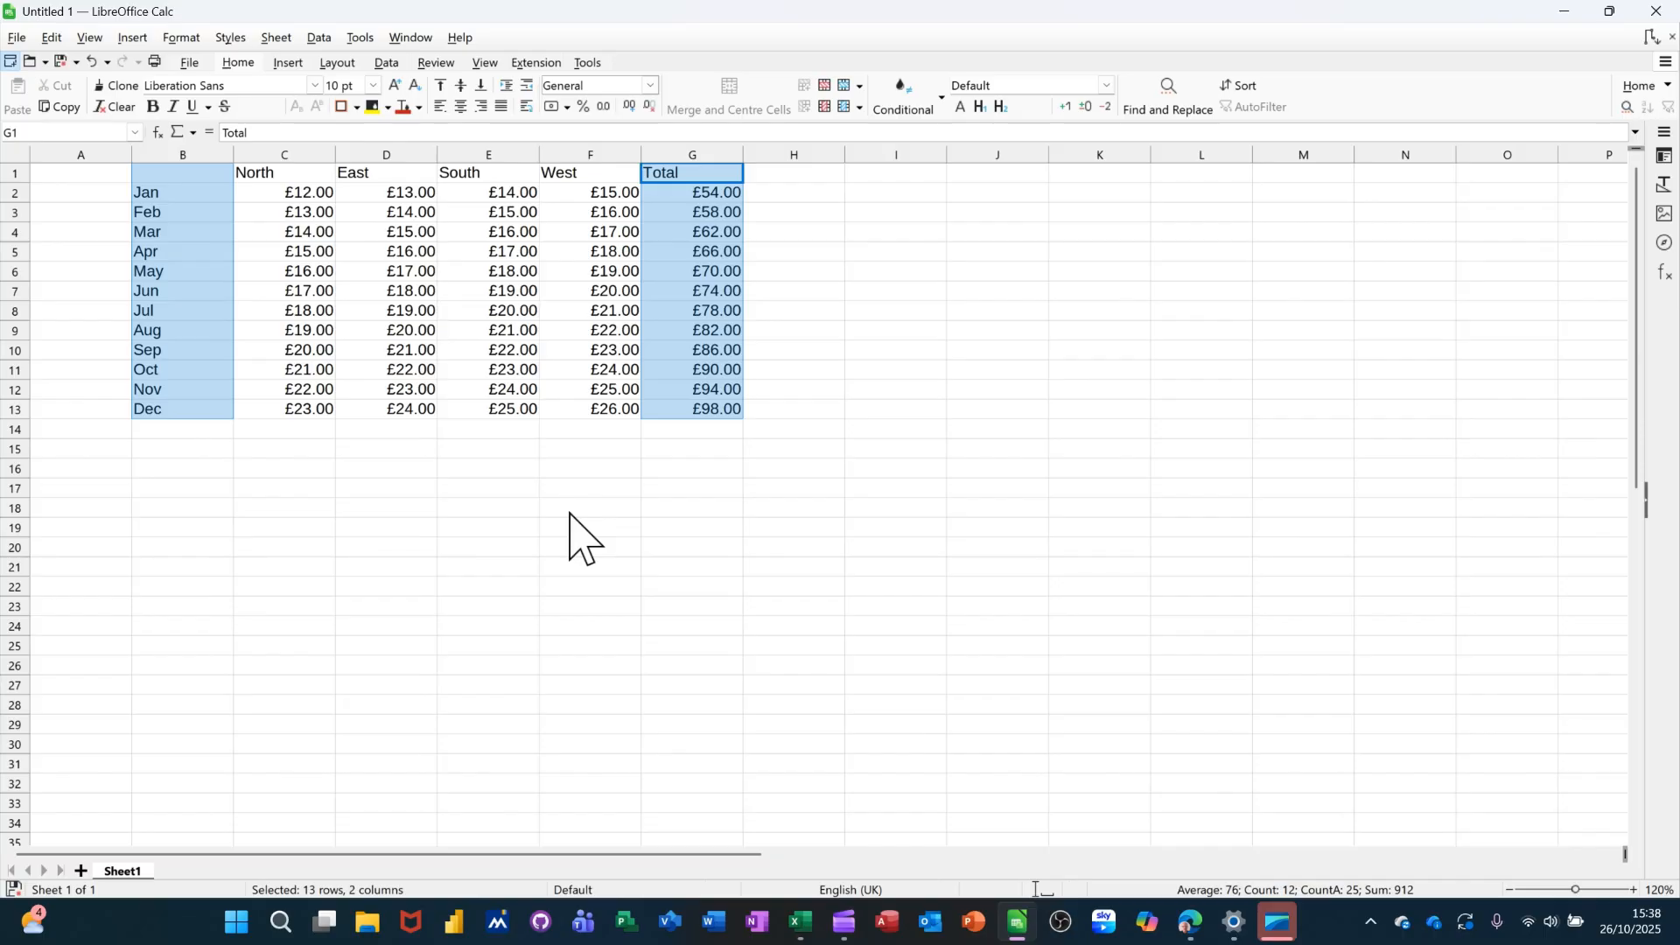
key(alt+i)
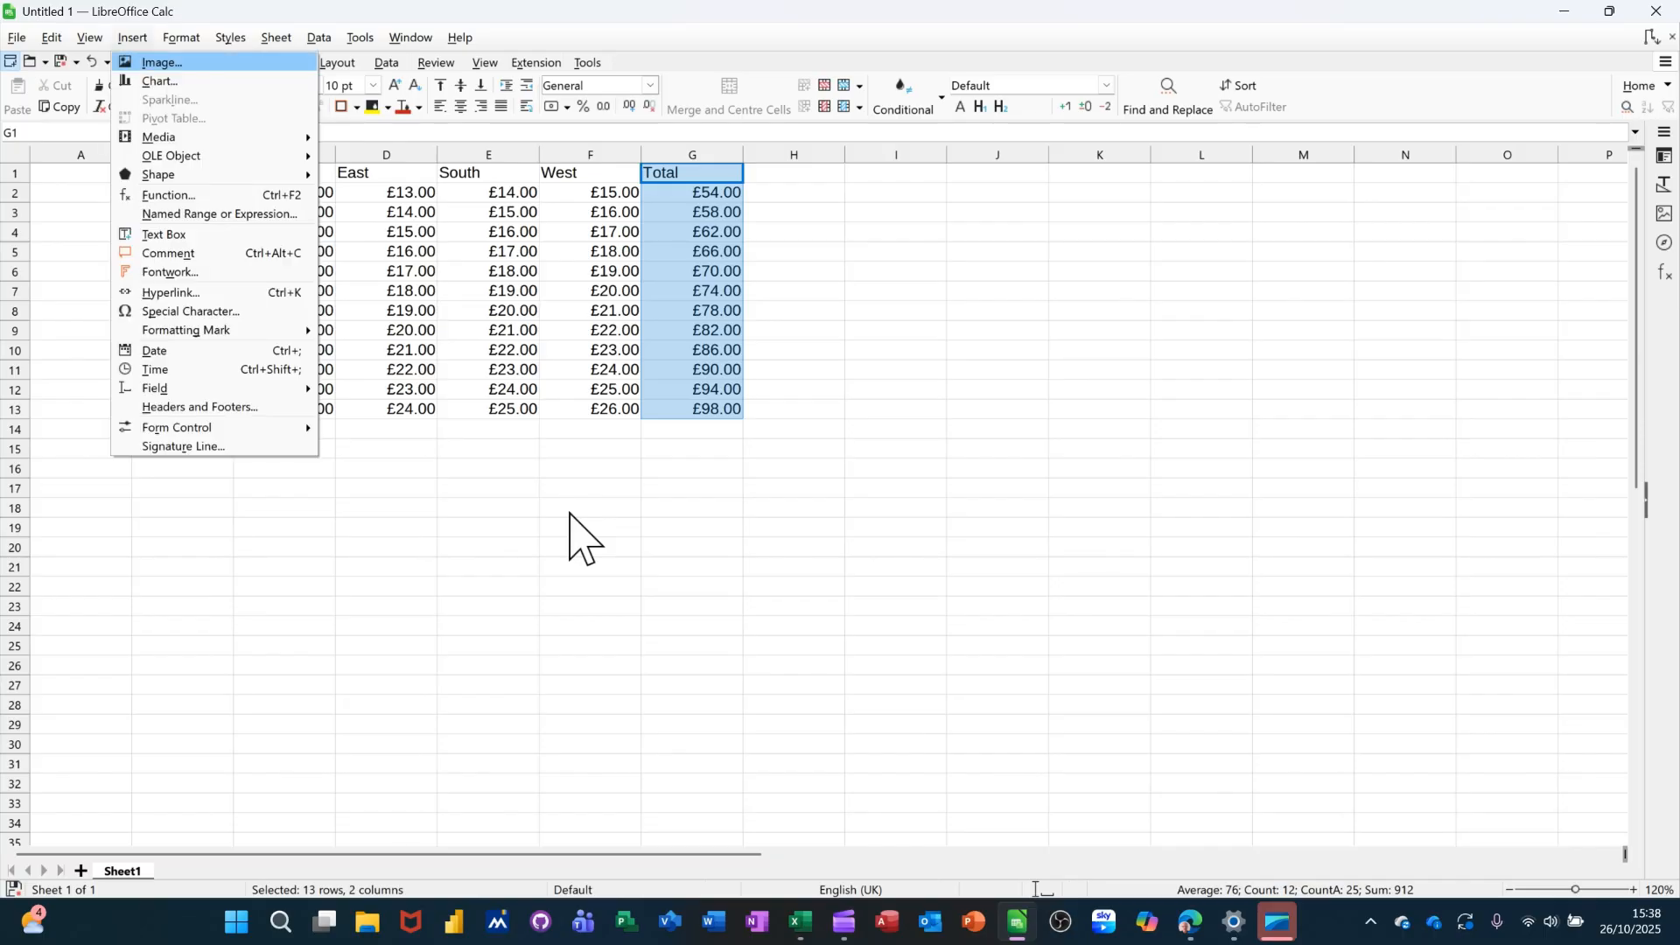
key(a)
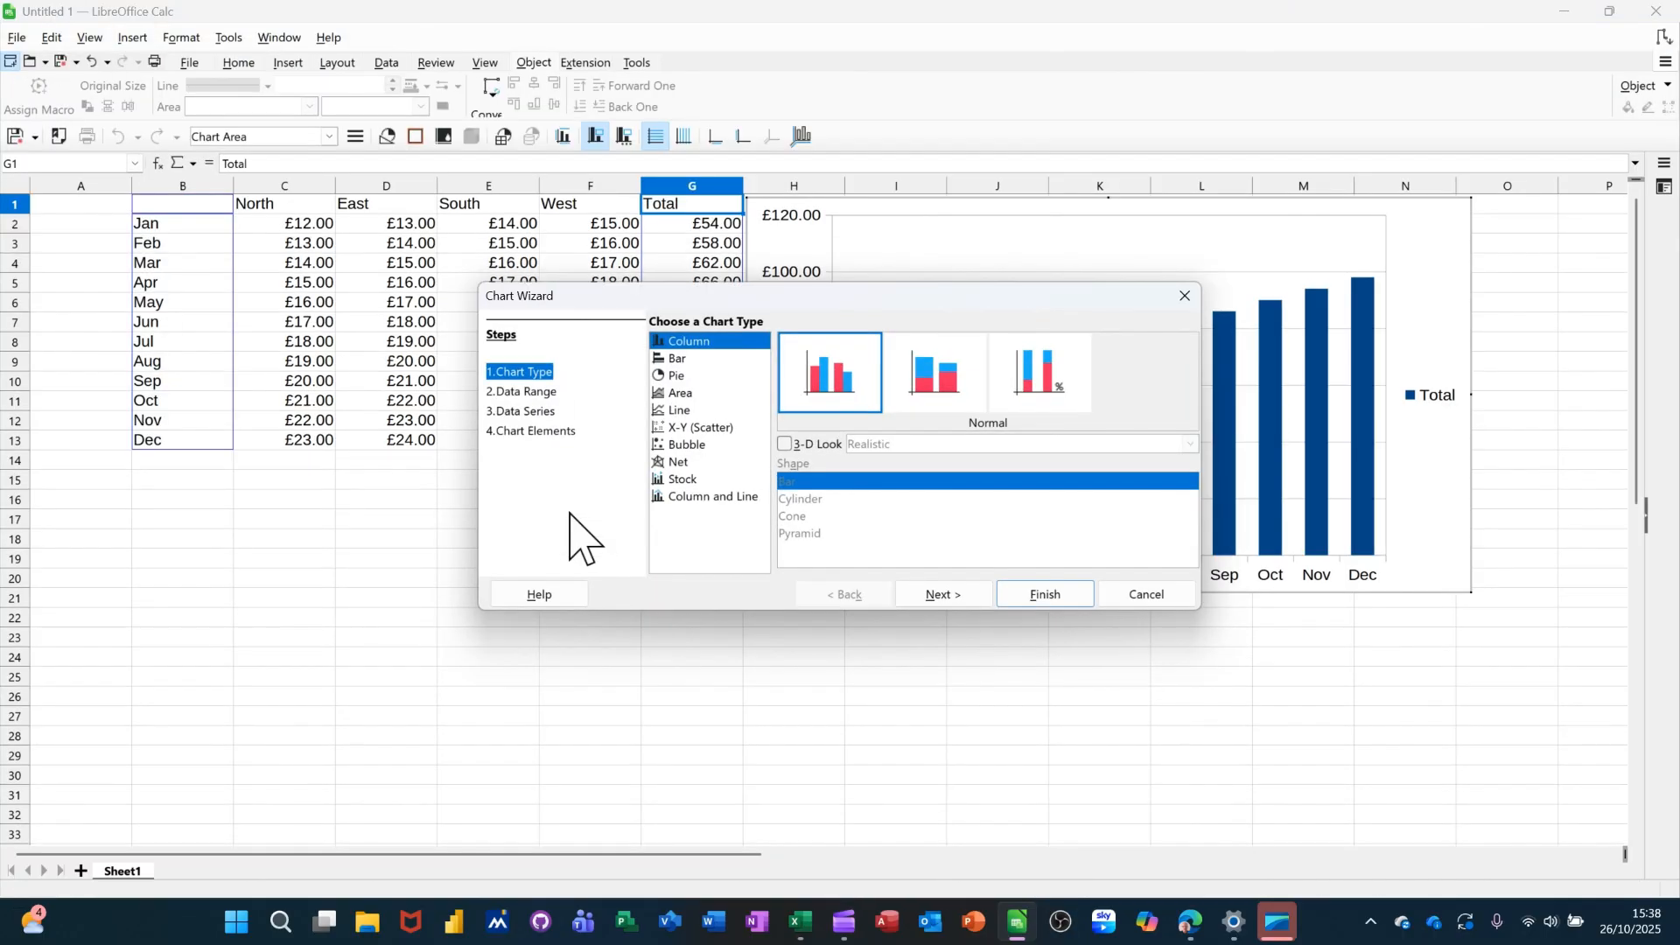
key(Return)
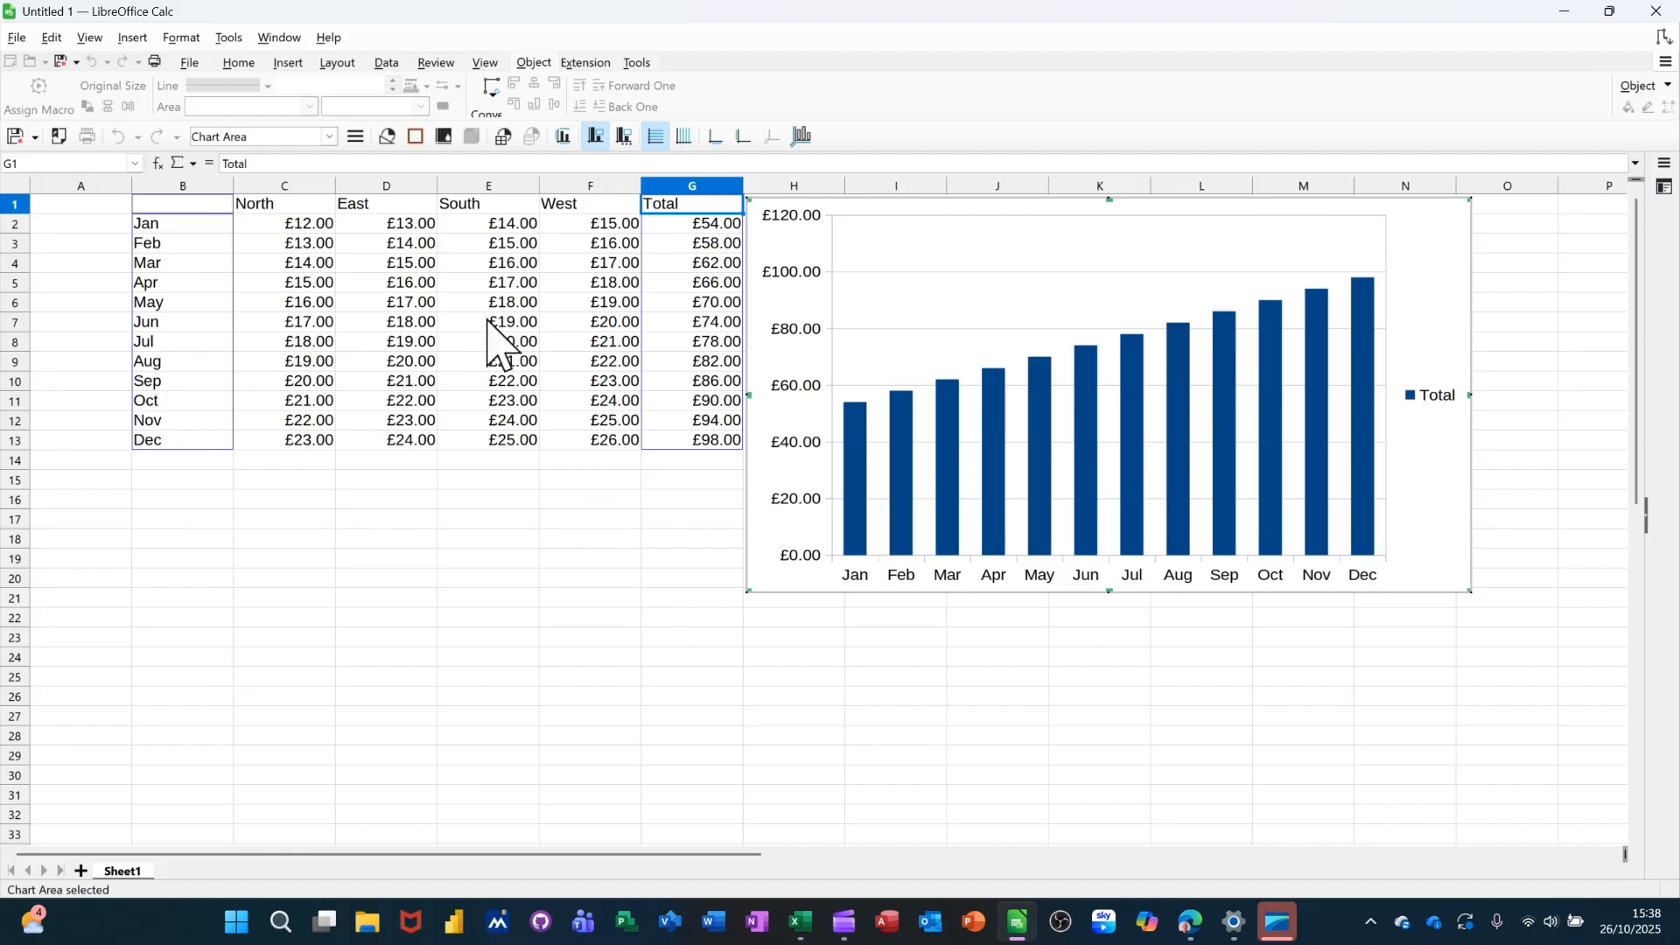
click(429, 282)
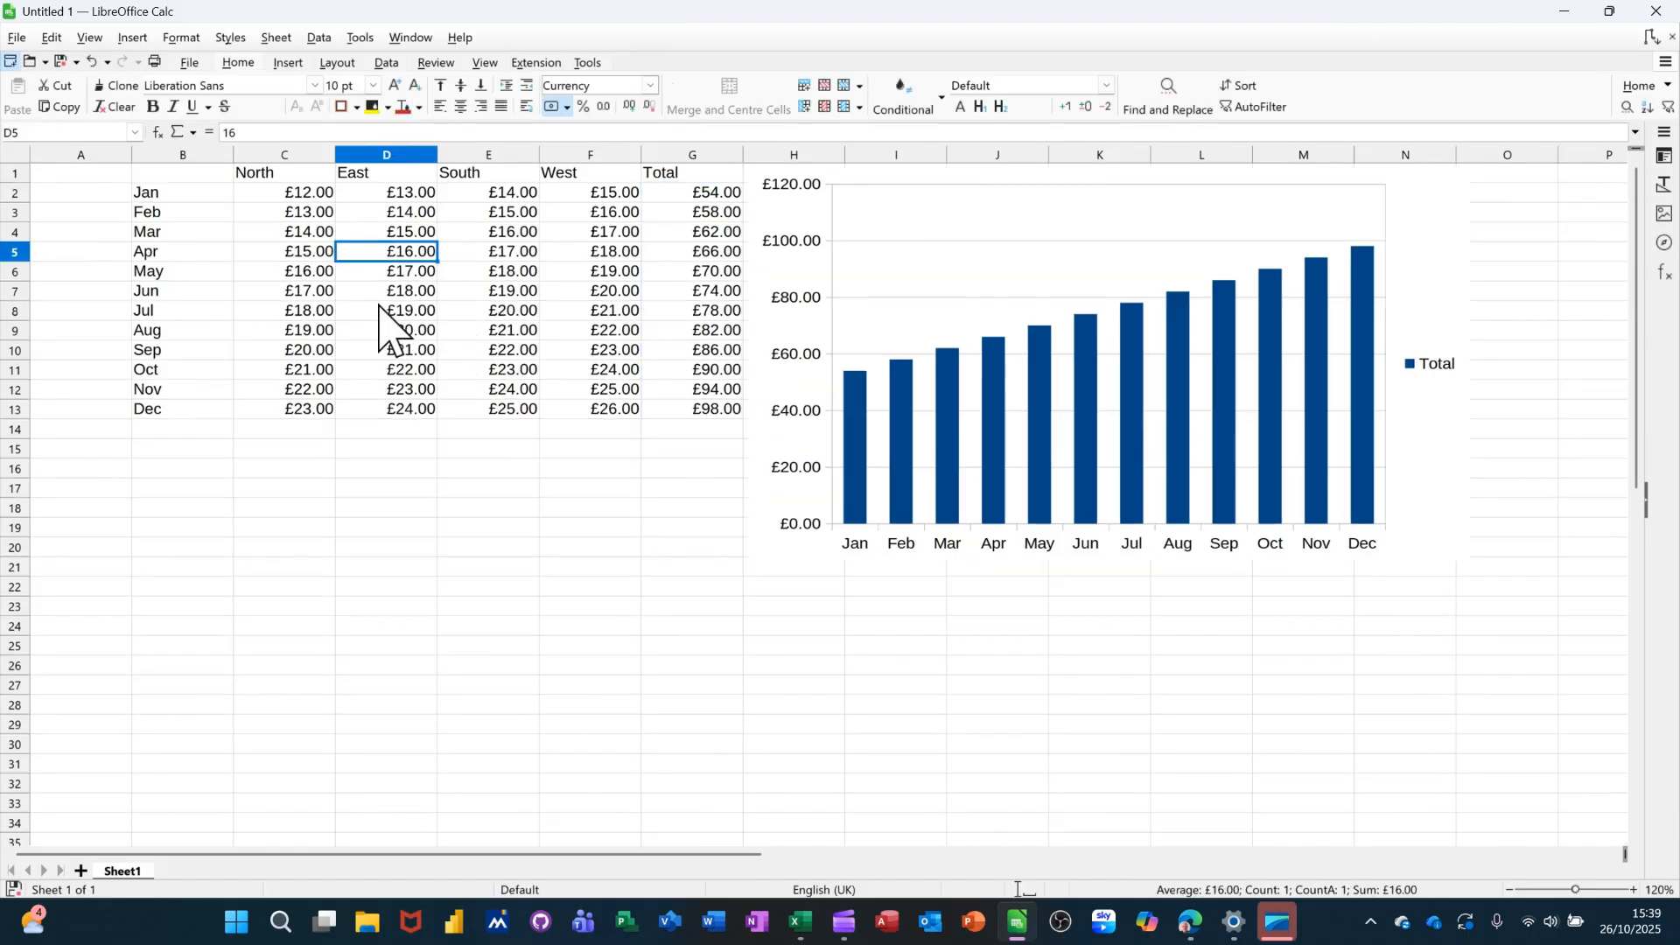
key(alt+i)
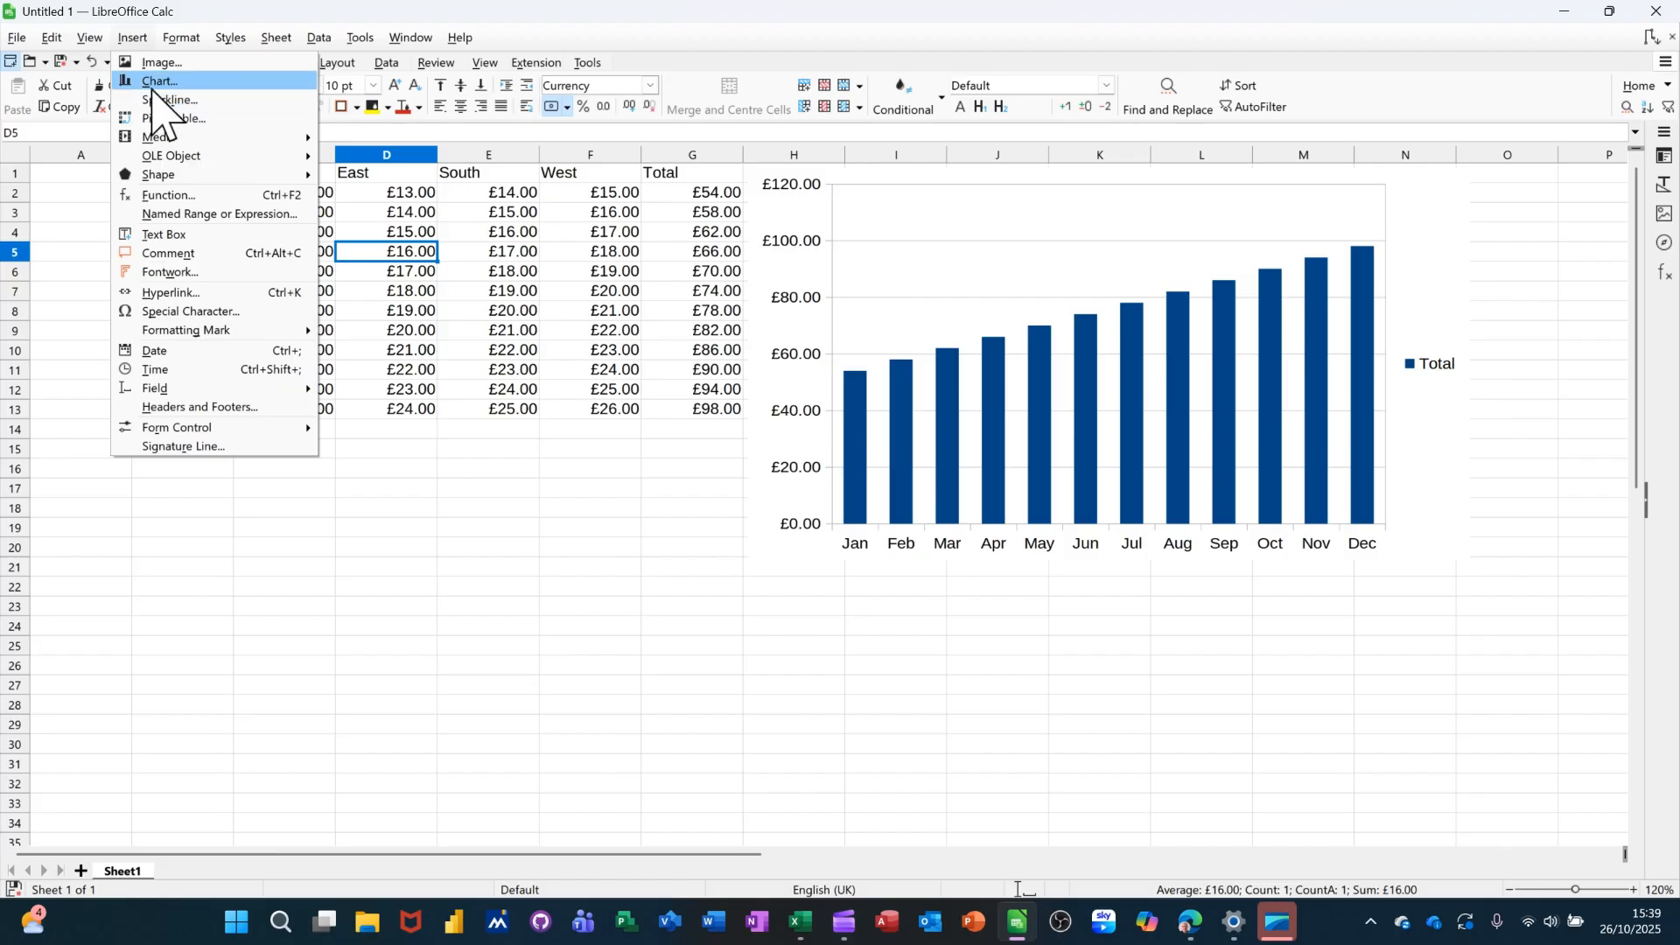
click(158, 81)
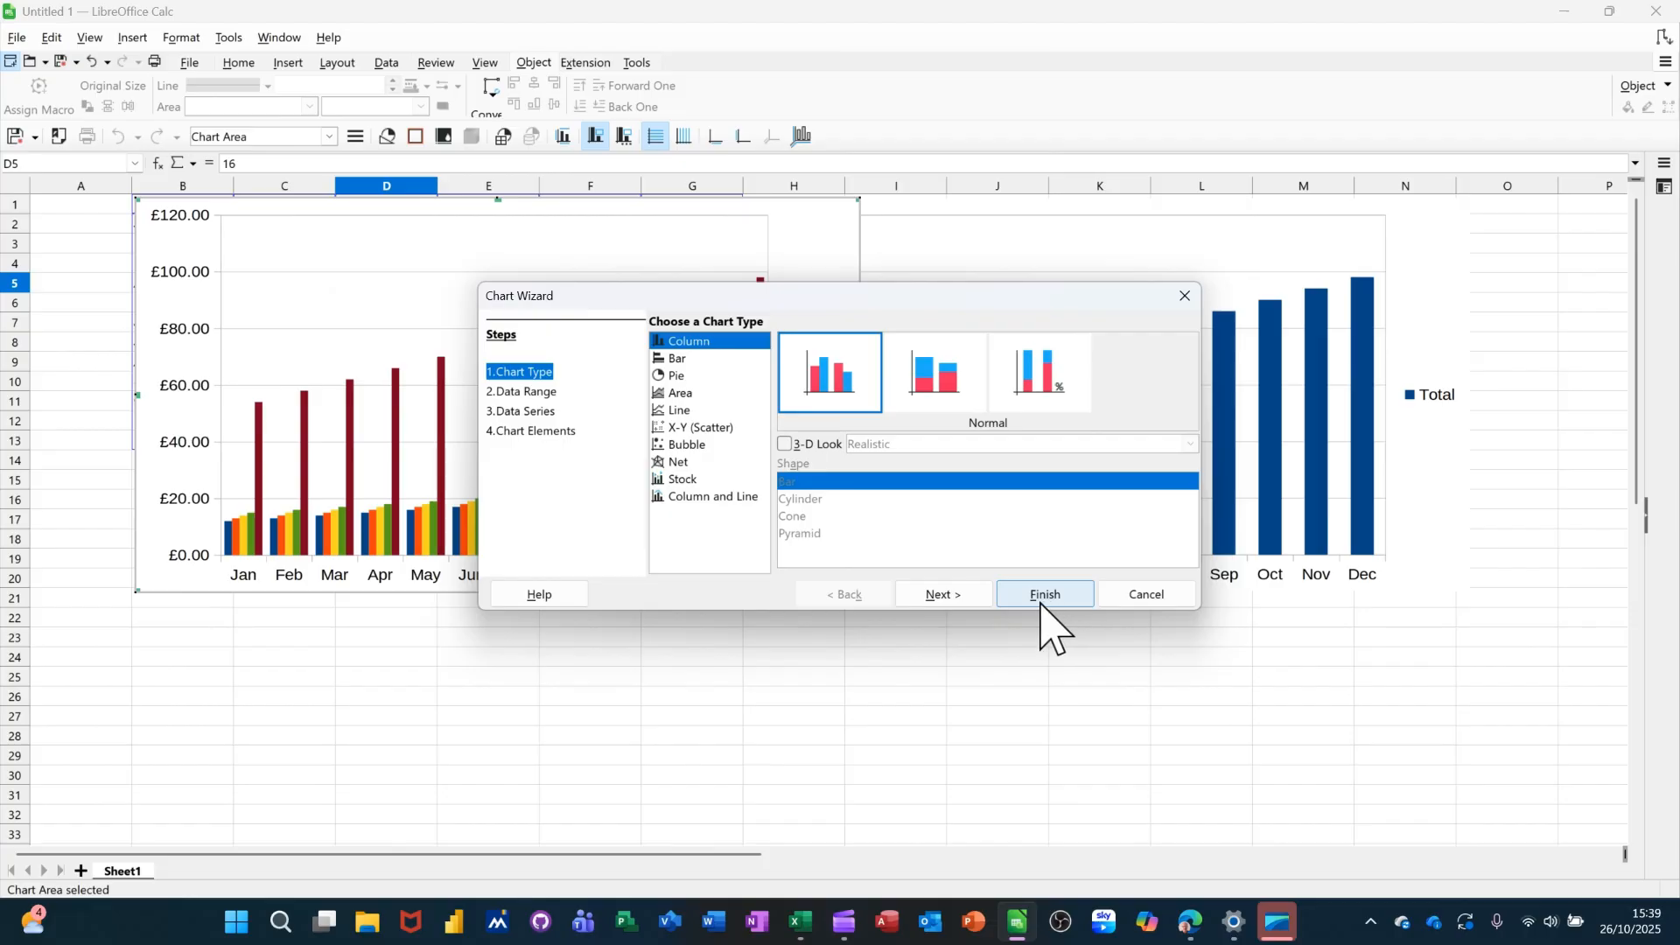
click(1140, 598)
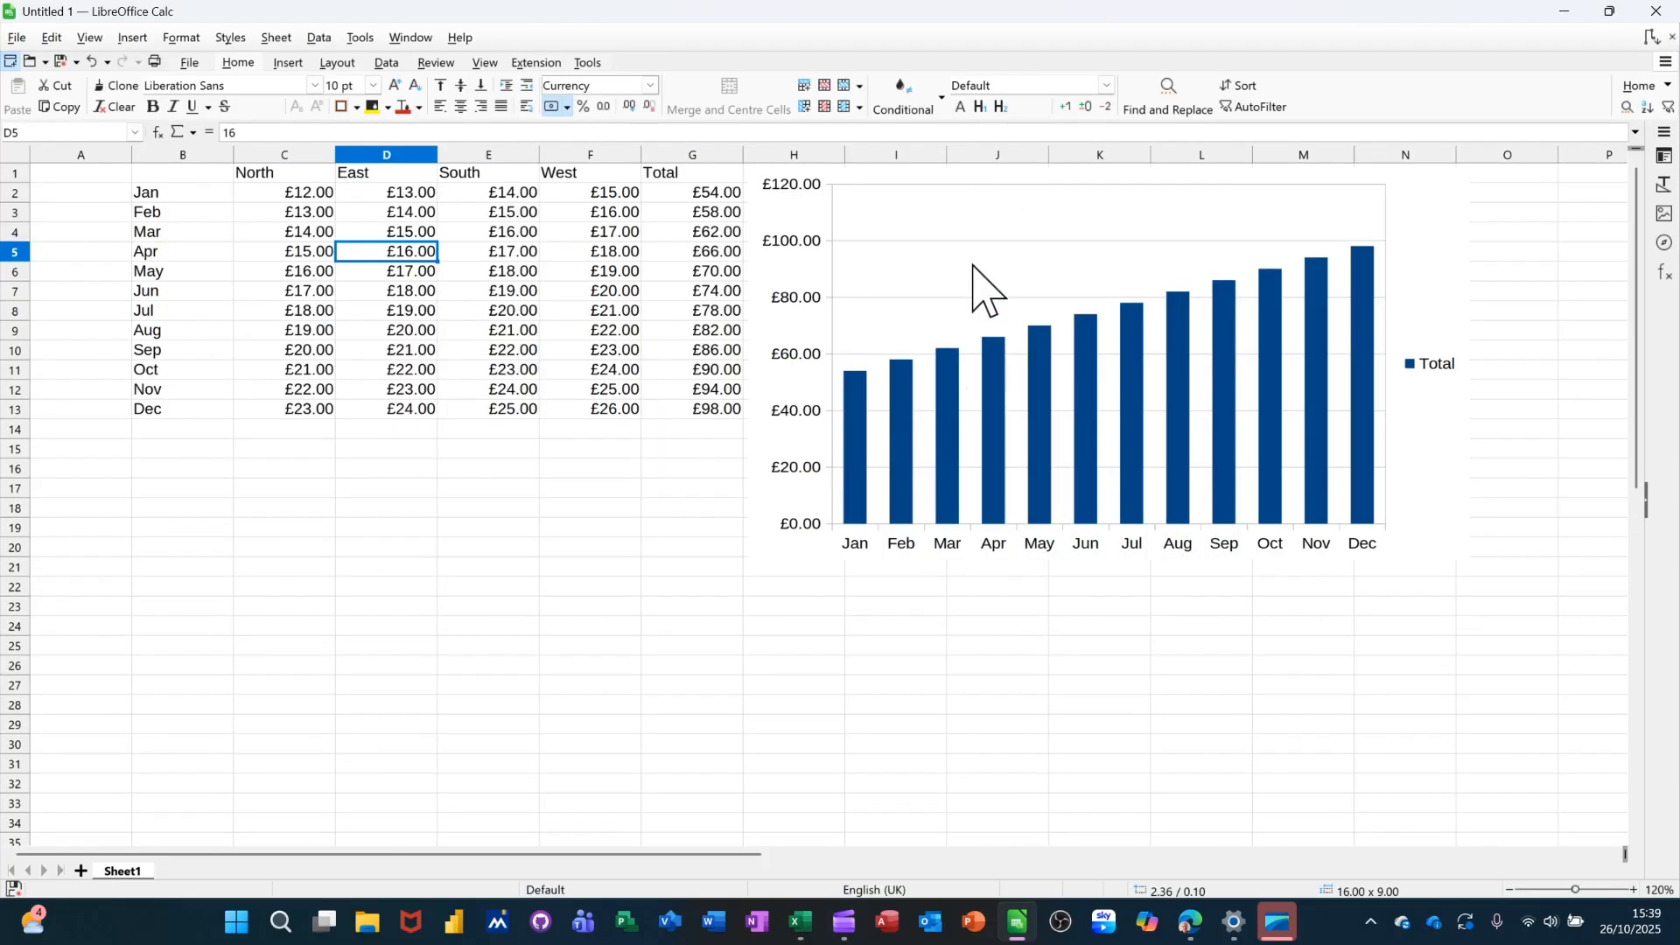